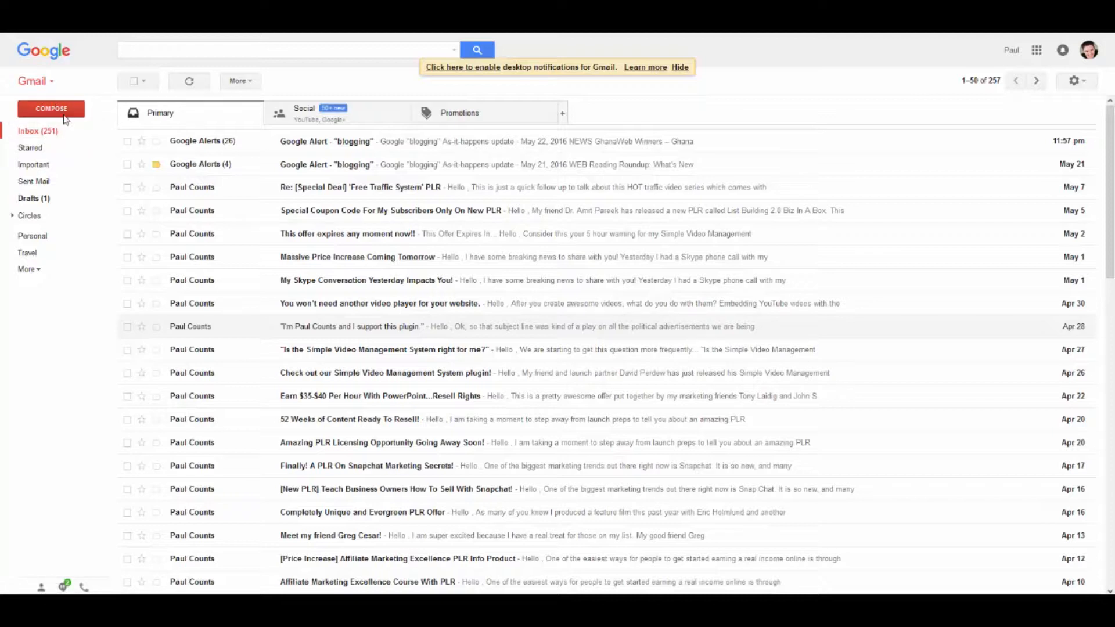
left_click(65, 113)
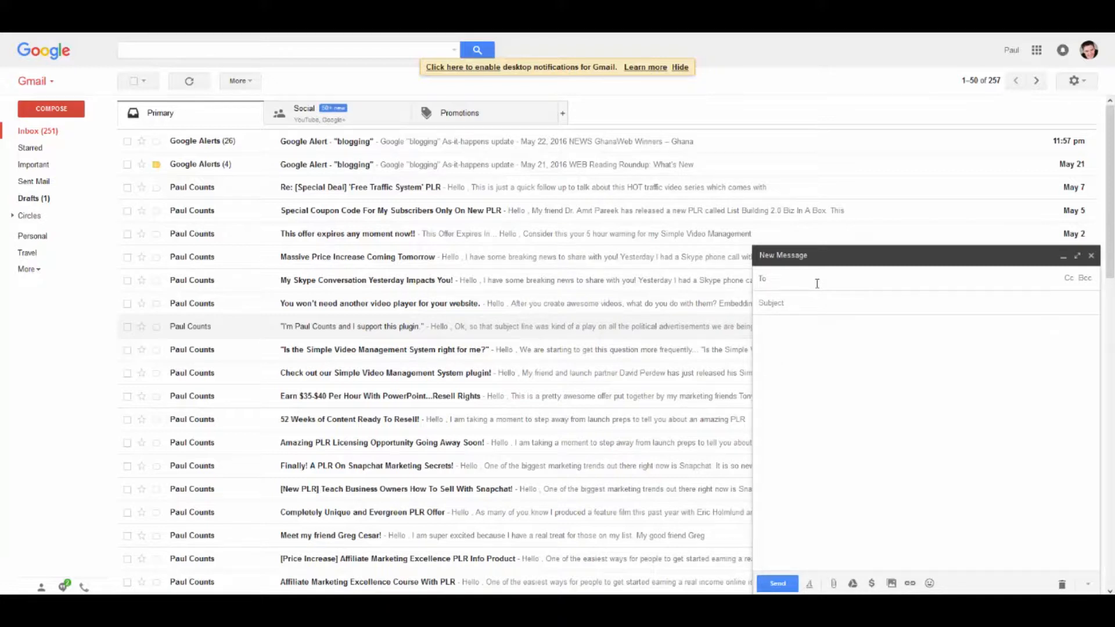
key("Tab")
key("Tab")
left_click(1091, 255)
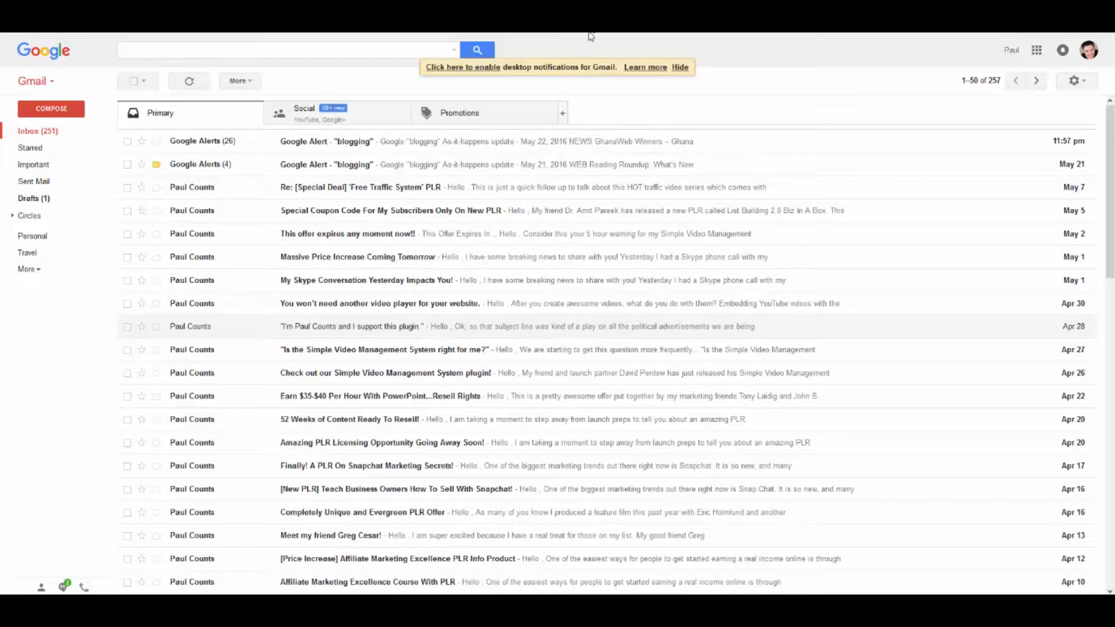
Move the six marketing emails dated April 30 to May 7 into a new label named Marketing Emails and return to the inbox.
left_click(127, 187)
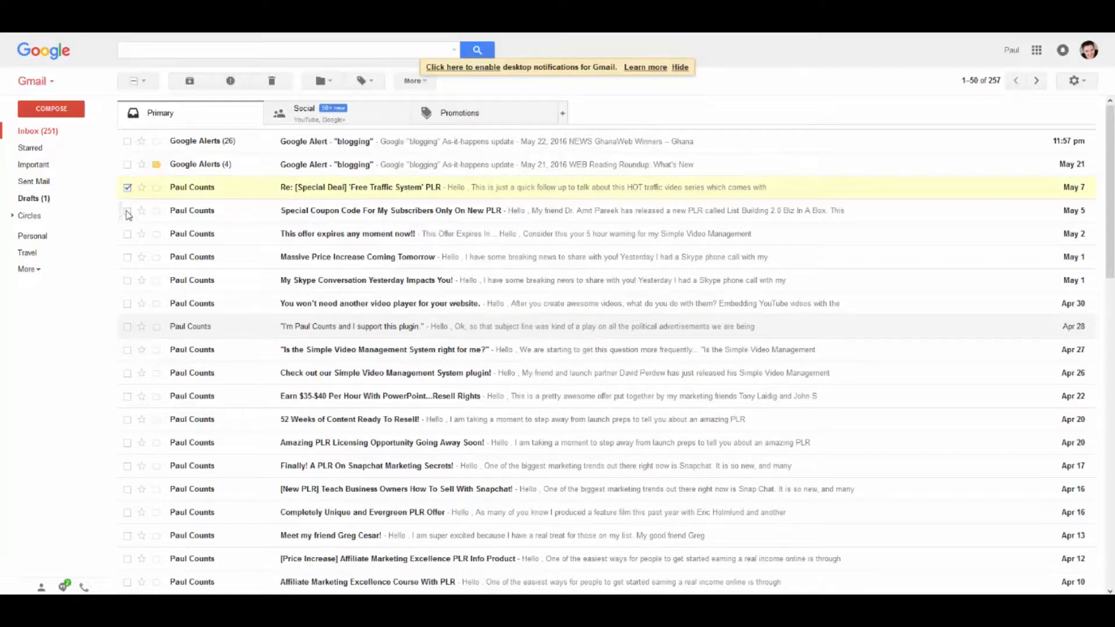
left_click(128, 234)
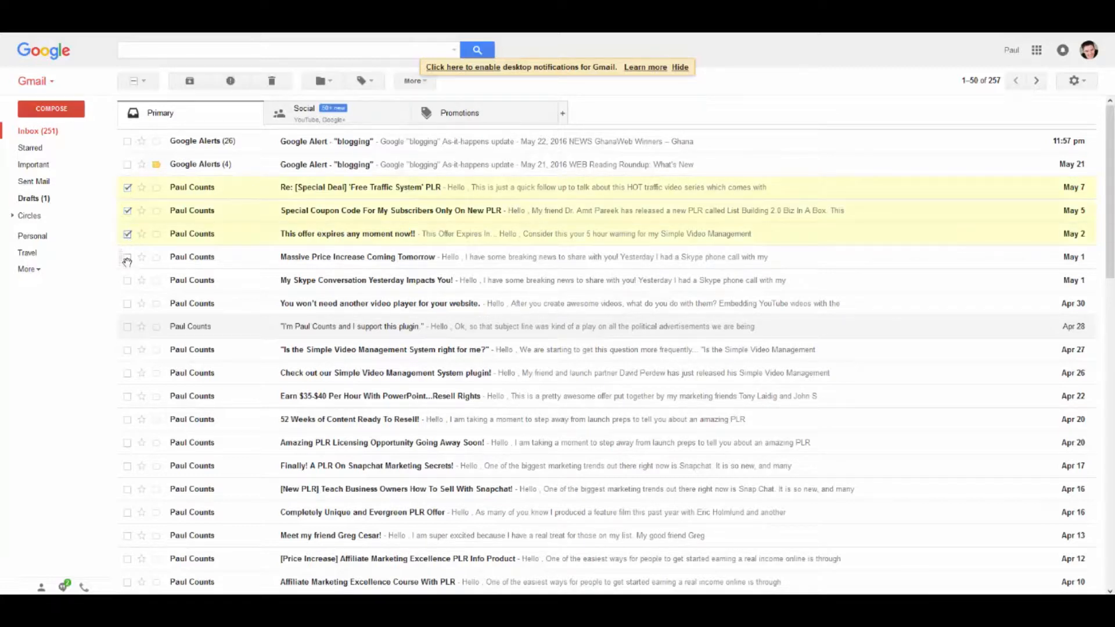
left_click(127, 258)
left_click(127, 281)
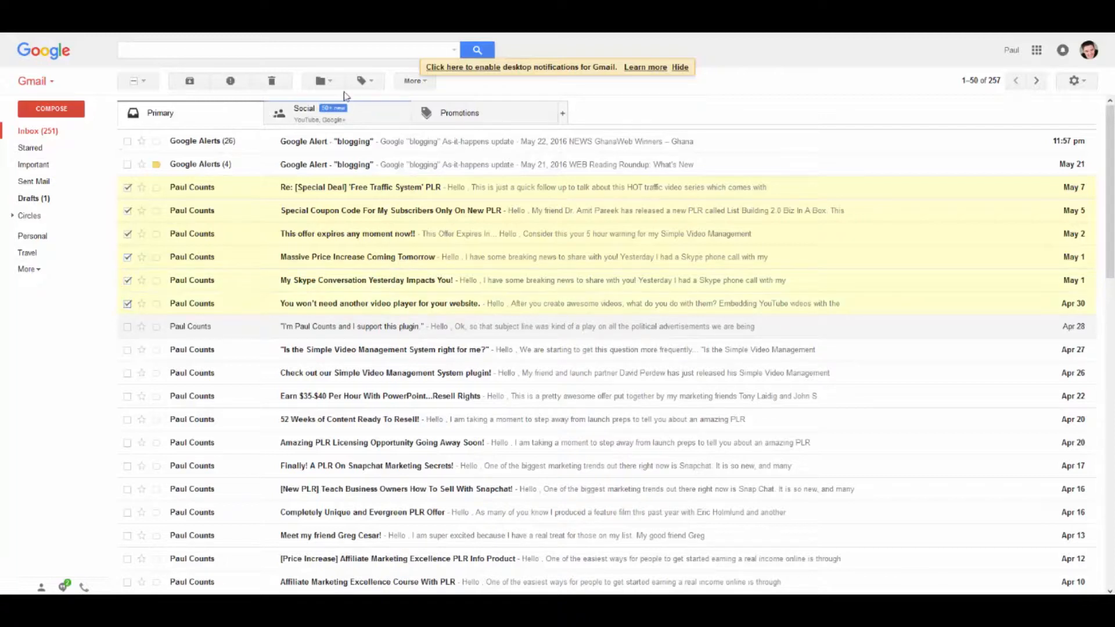
left_click(680, 68)
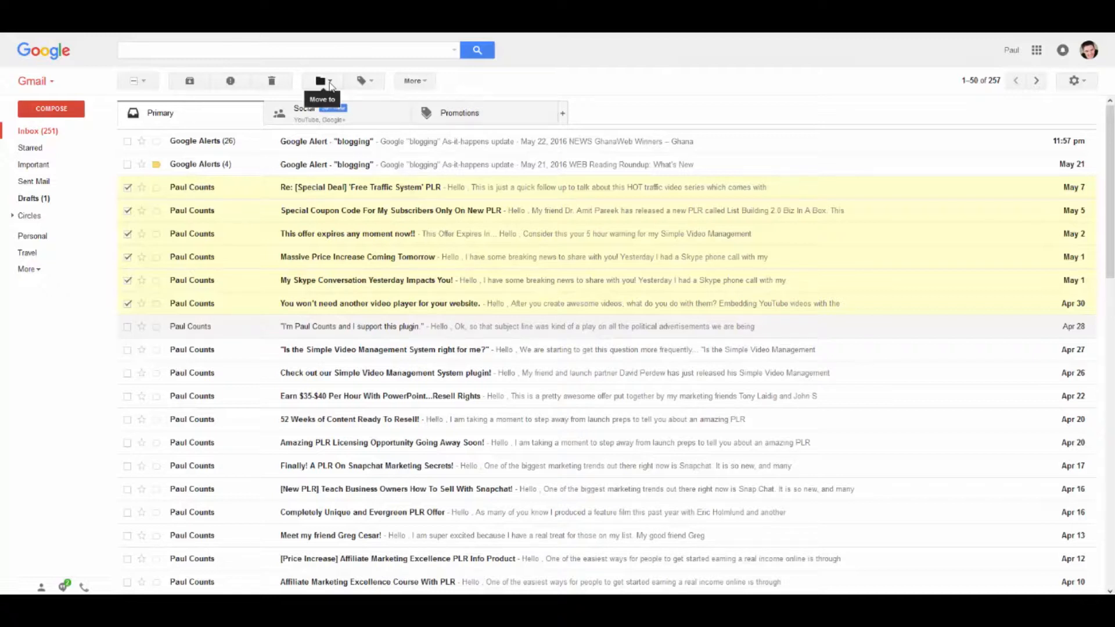
left_click(331, 86)
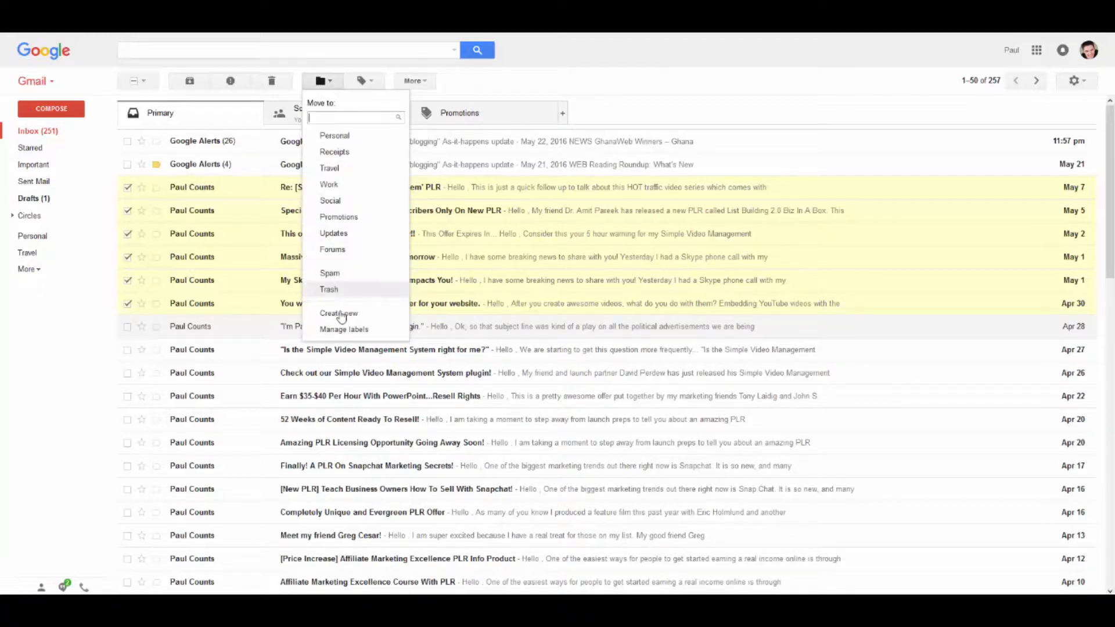
left_click(339, 314)
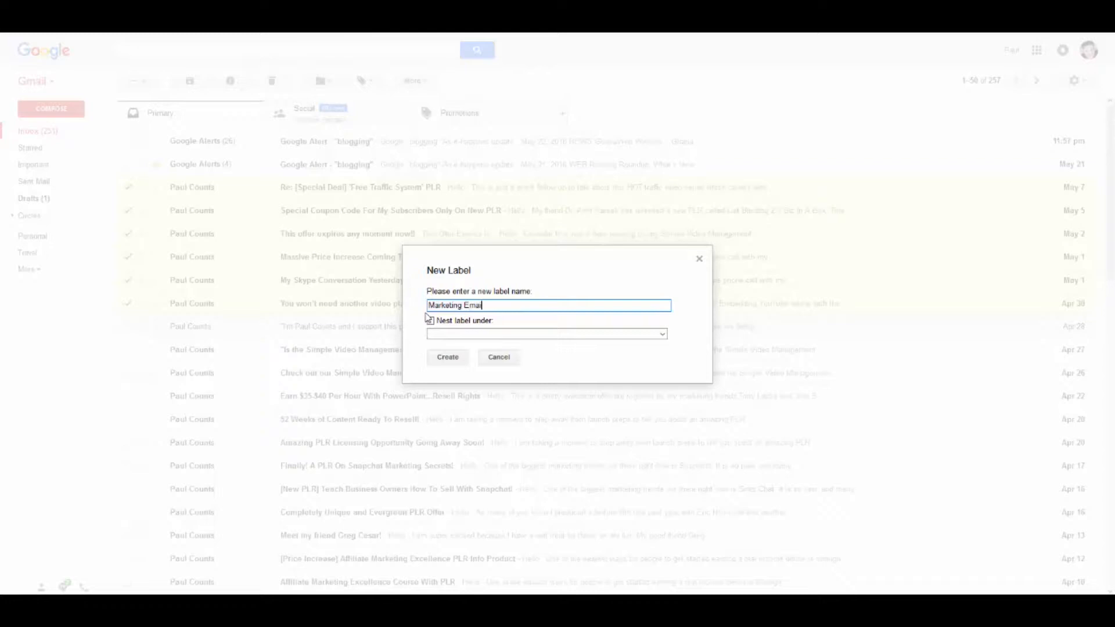
left_click(453, 358)
left_click(452, 357)
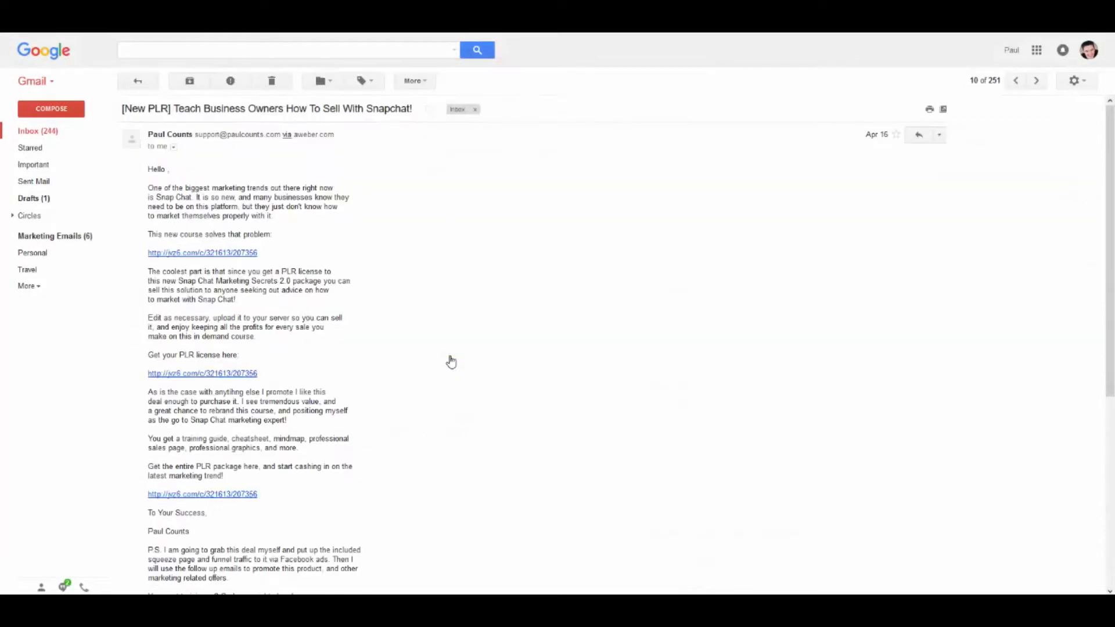
left_click(52, 129)
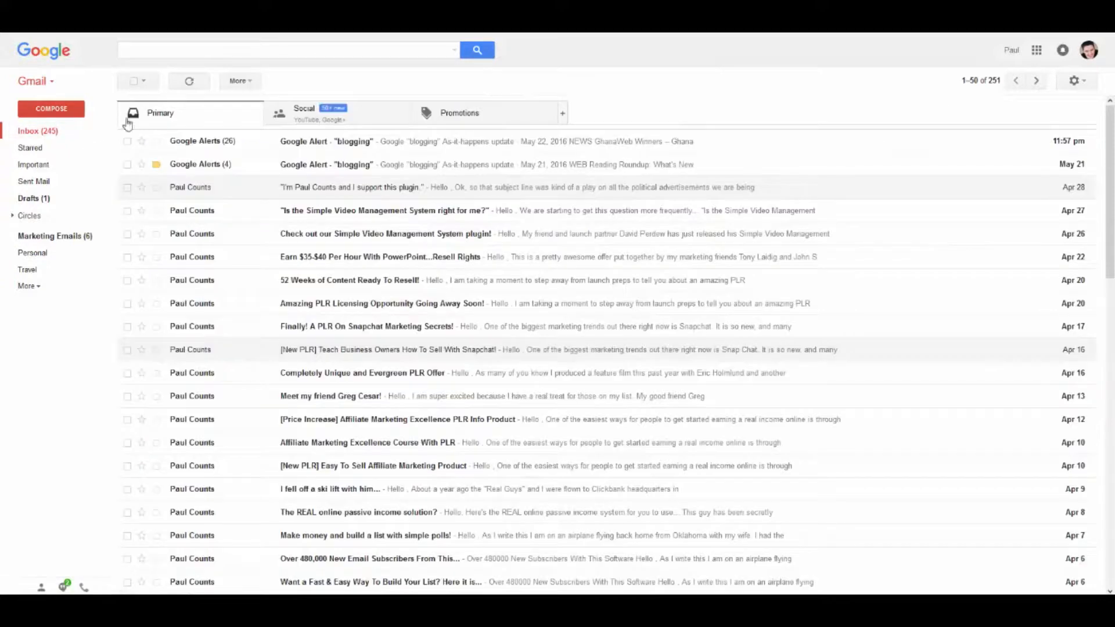
Mark all conversations under the Marketing Emails label as read, clear the selection and return to the inbox.
left_click(39, 241)
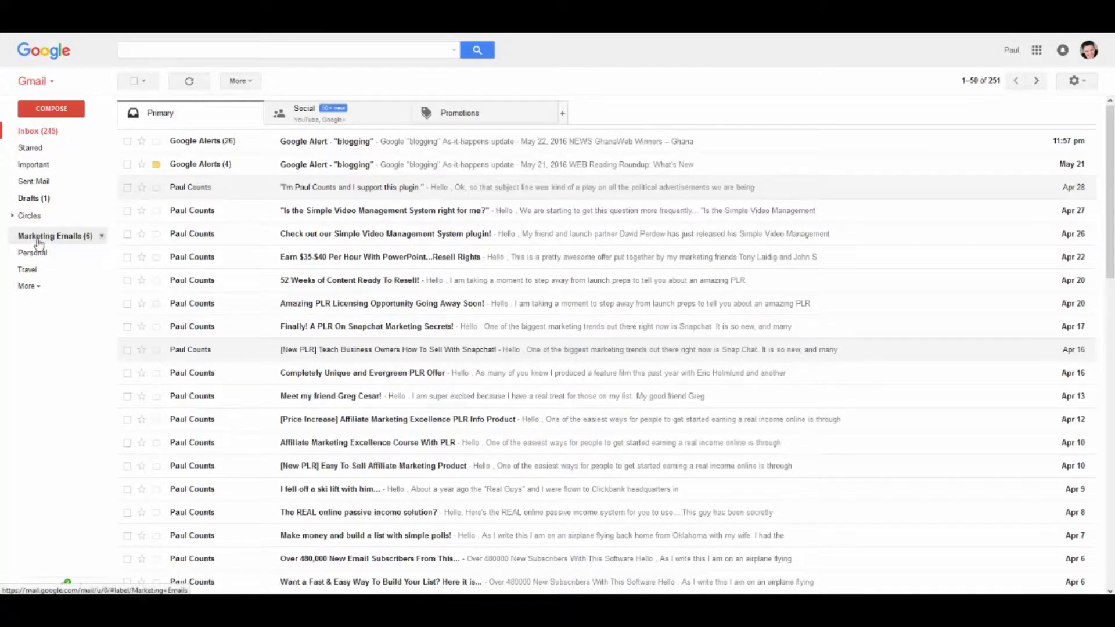
left_click(134, 80)
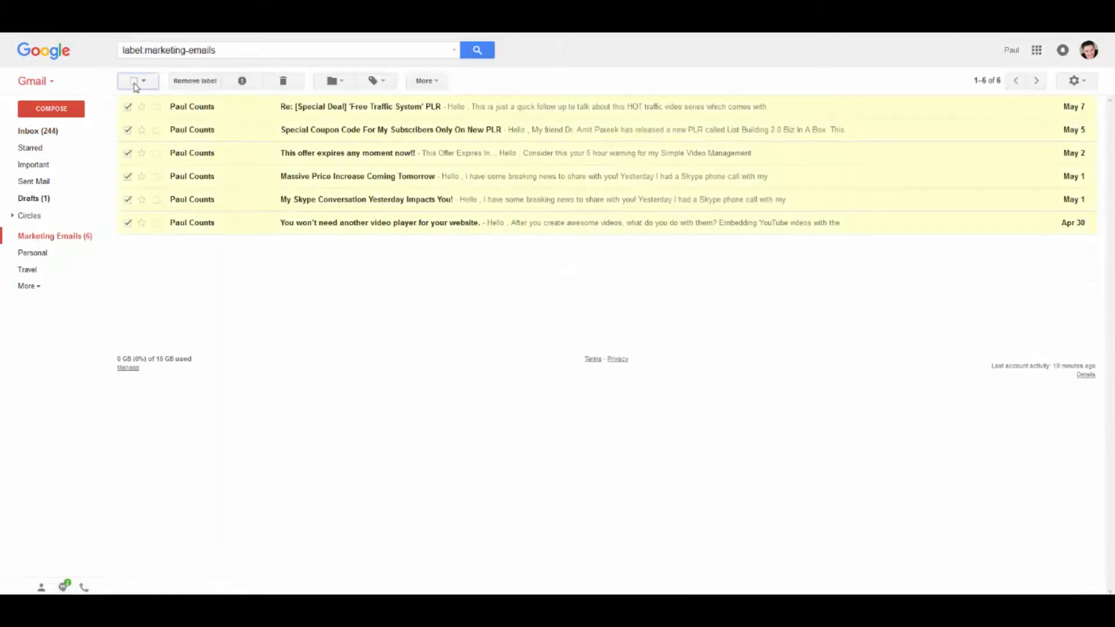
left_click(430, 81)
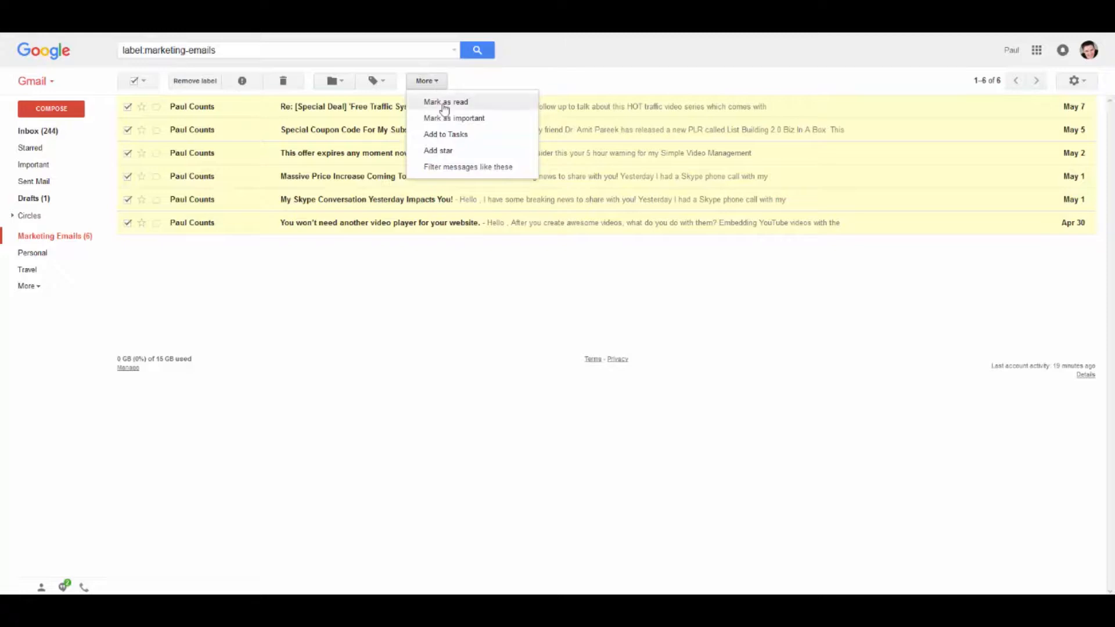
left_click(444, 103)
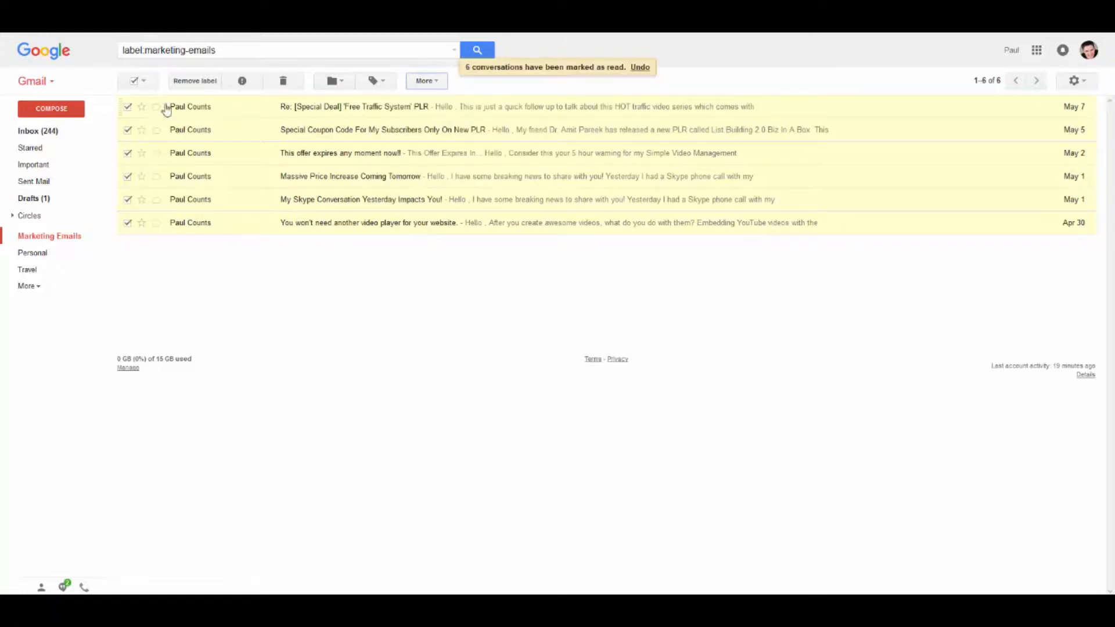
left_click(135, 81)
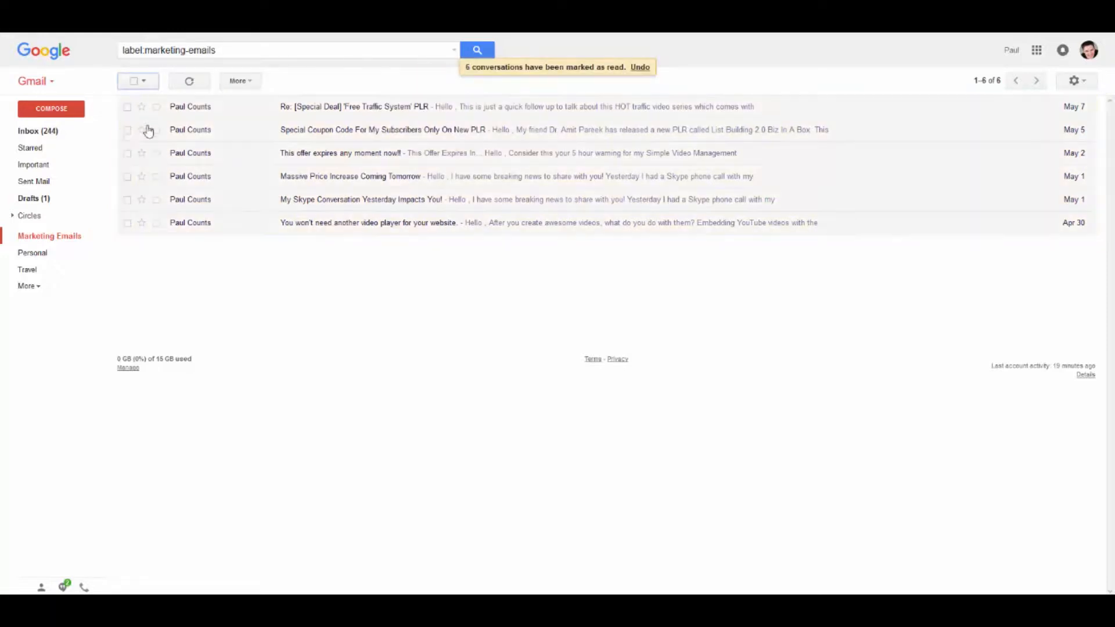
left_click(49, 131)
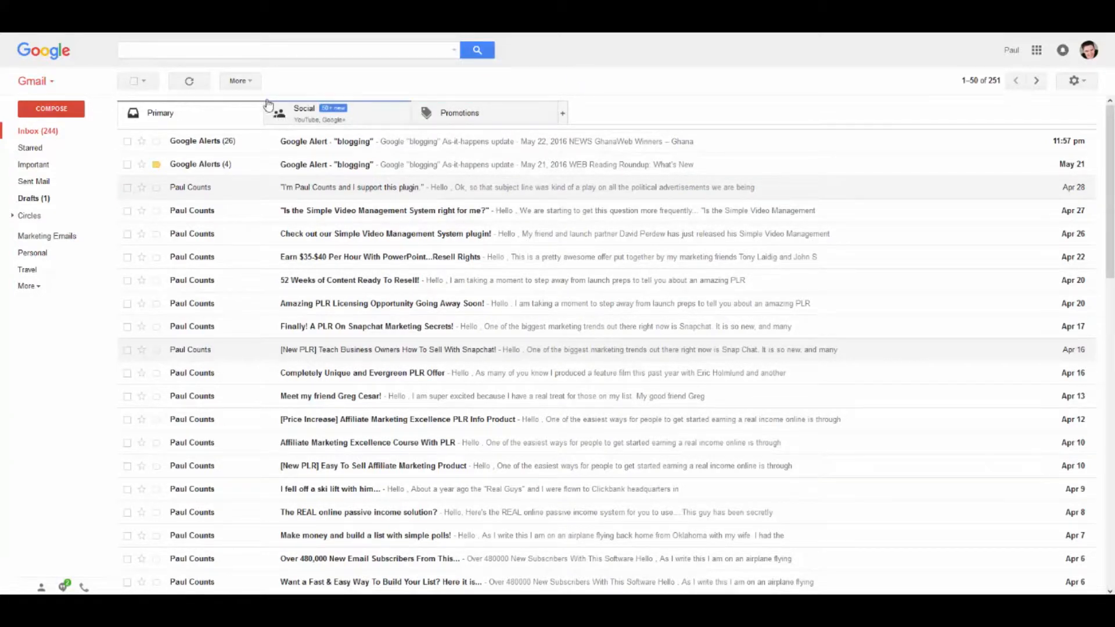
Open the newest Google Alerts conversation about blogging, look through its stacked alert messages and return to the inbox.
left_click(128, 142)
left_click(128, 142)
left_click(128, 141)
left_click(127, 142)
left_click(294, 142)
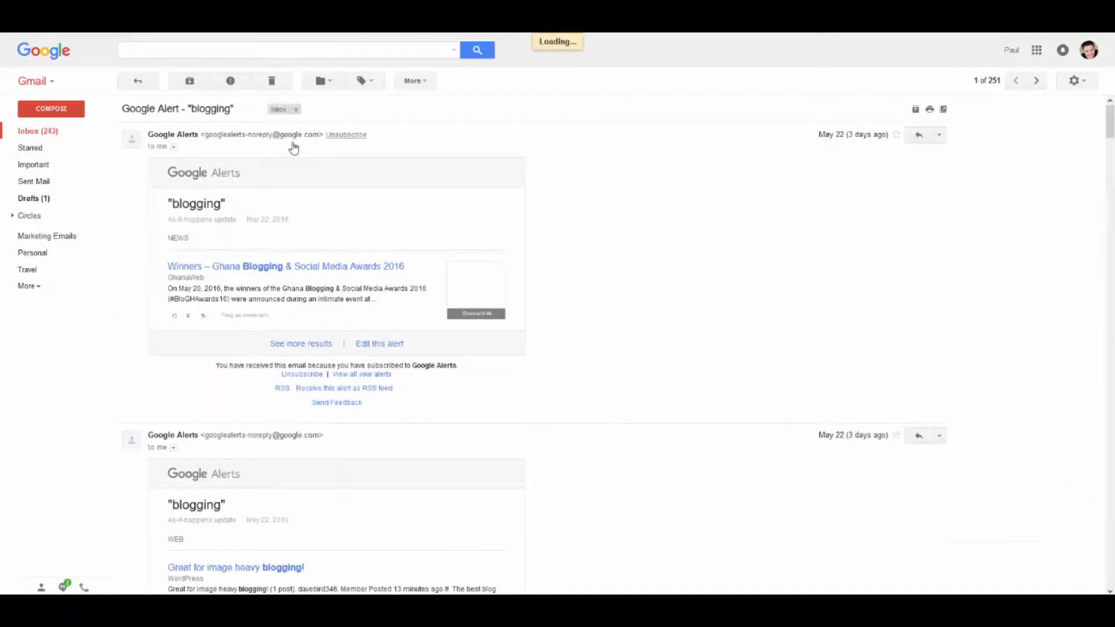
scroll(377, 140, "down", 3)
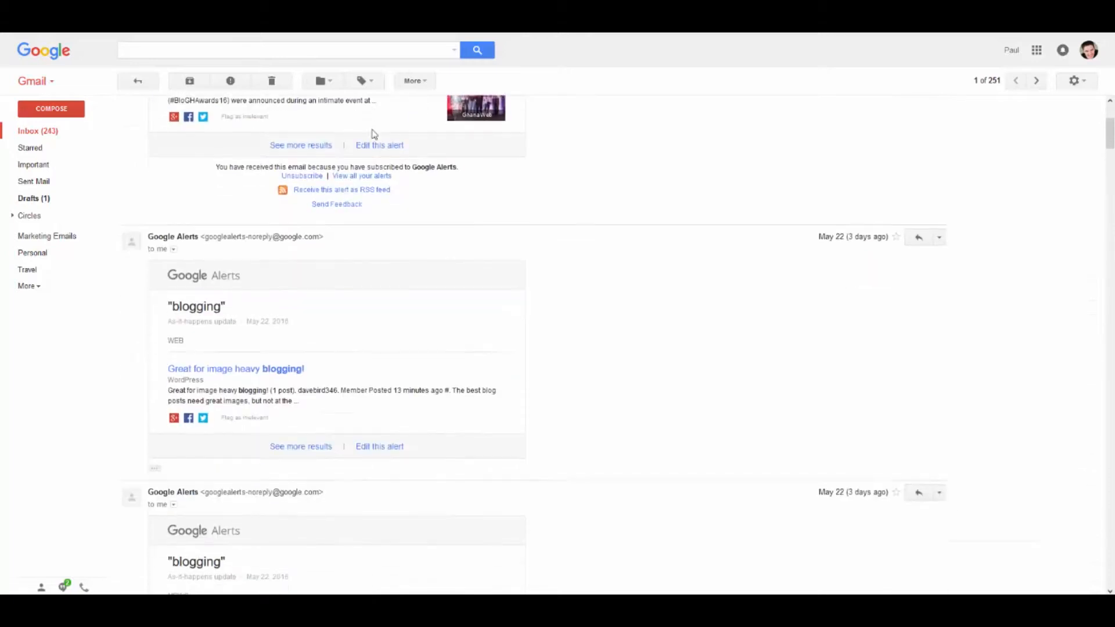
scroll(374, 135, "down", 5)
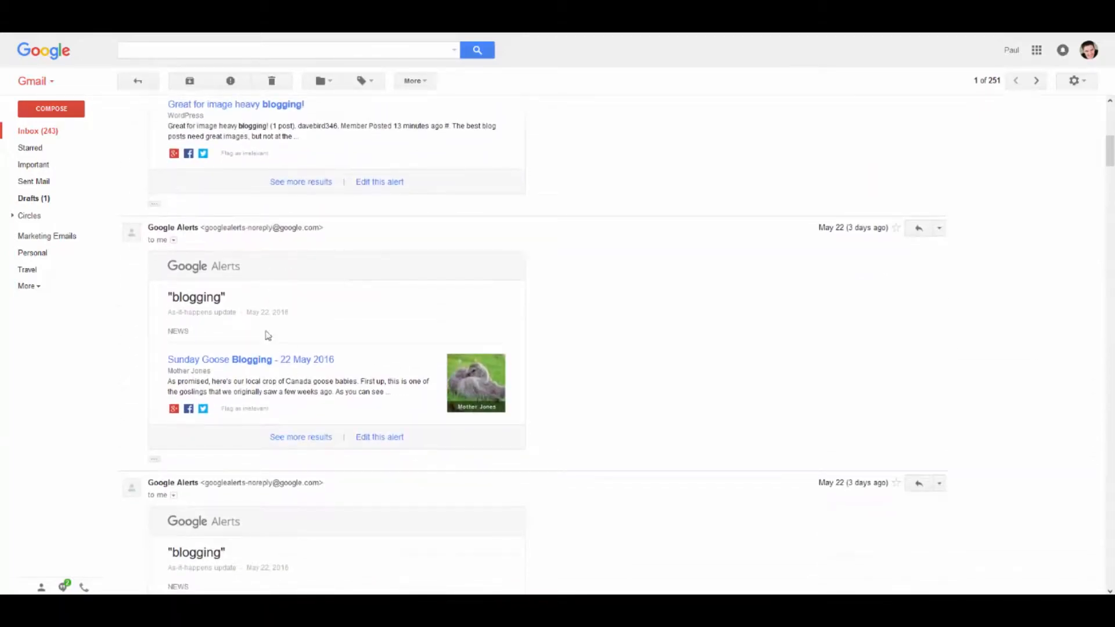
scroll(268, 336, "down", 3)
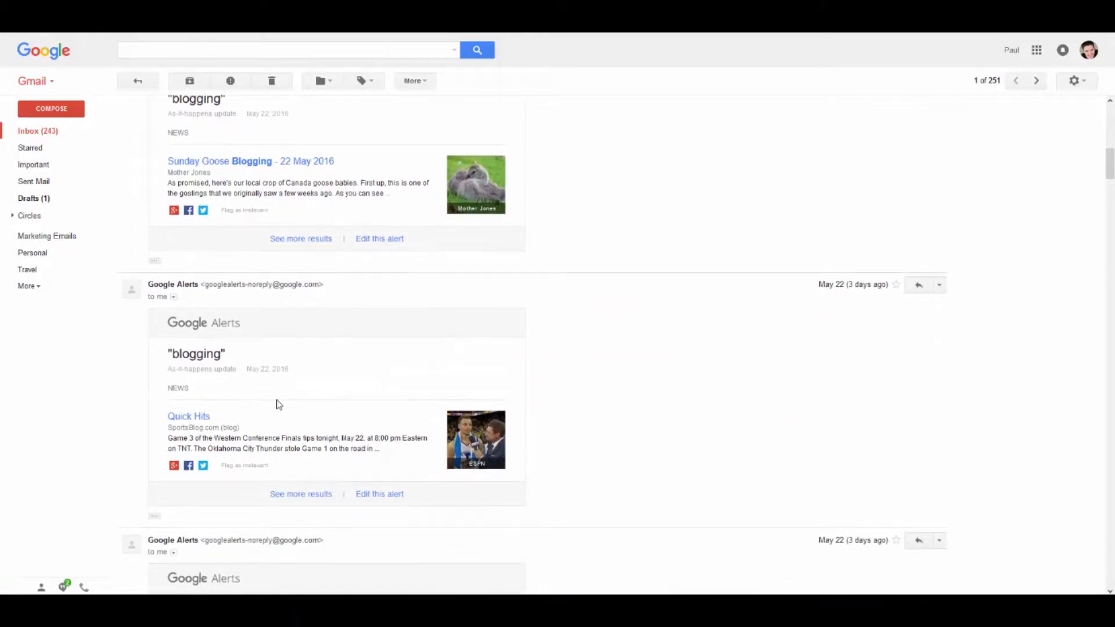
scroll(277, 404, "down", 5)
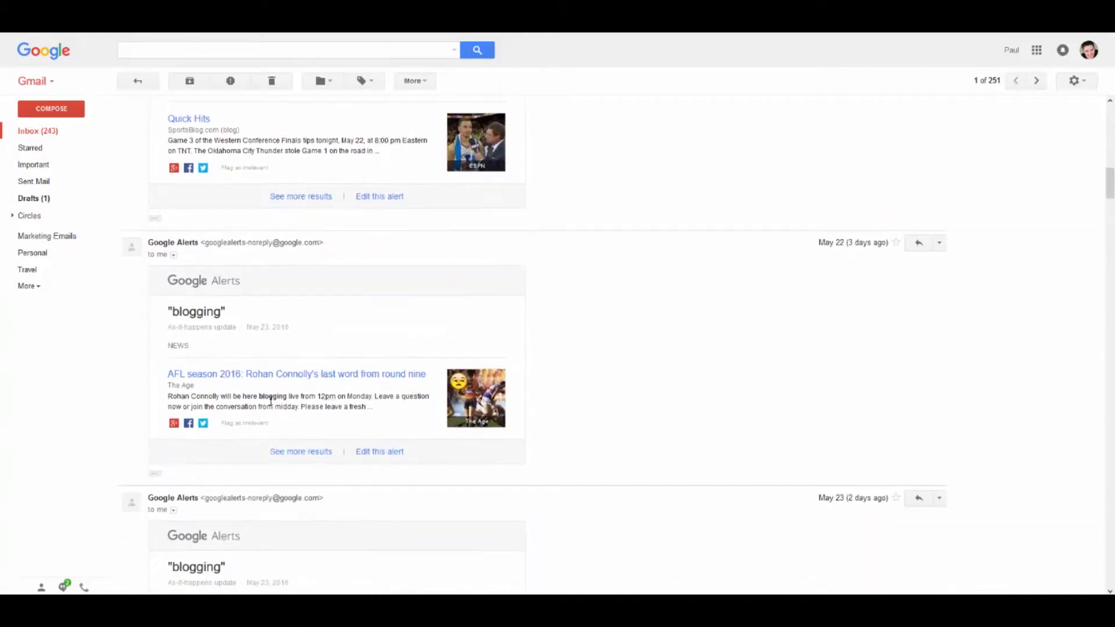
scroll(349, 337, "up", 4)
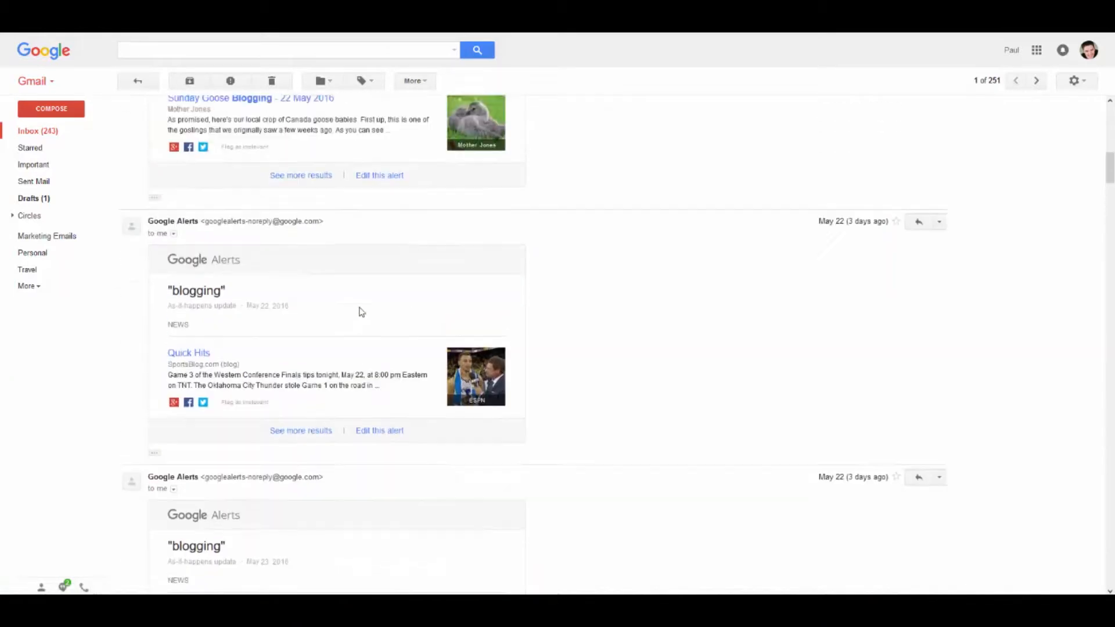
scroll(362, 311, "up", 12)
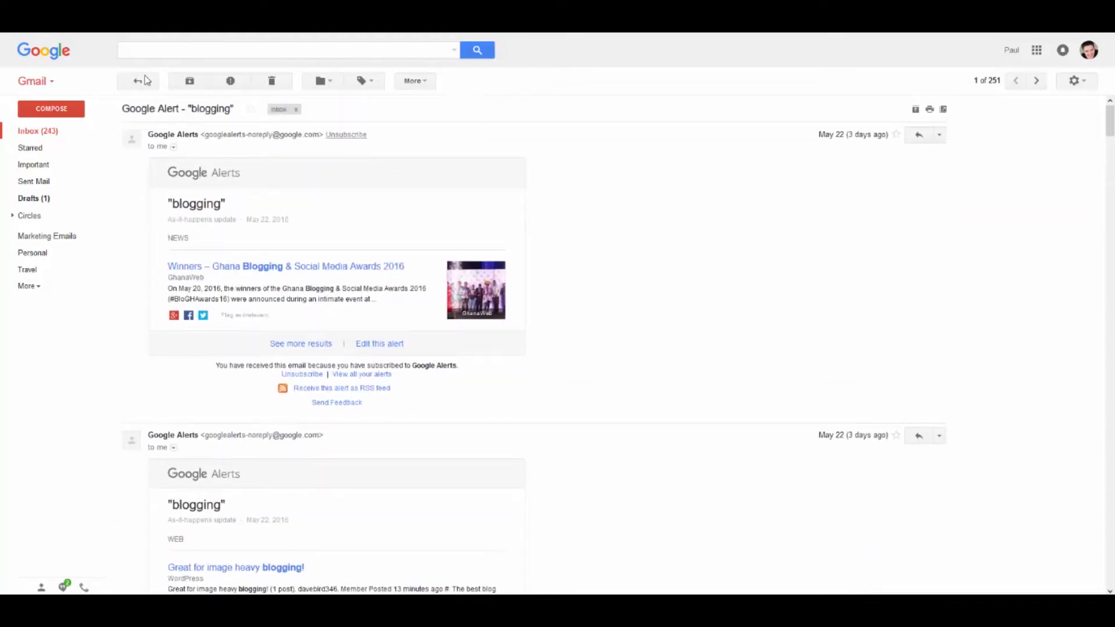
left_click(145, 80)
Move the newest Google Alerts conversation into a new label named "Blogging - Google Alerts".
left_click(128, 141)
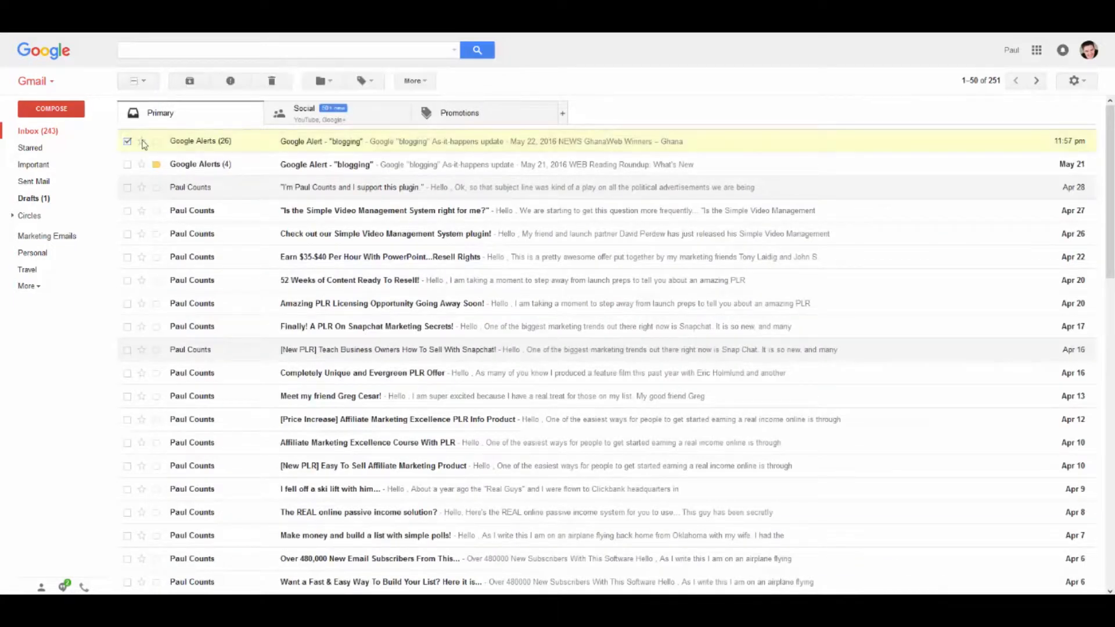
left_click(322, 81)
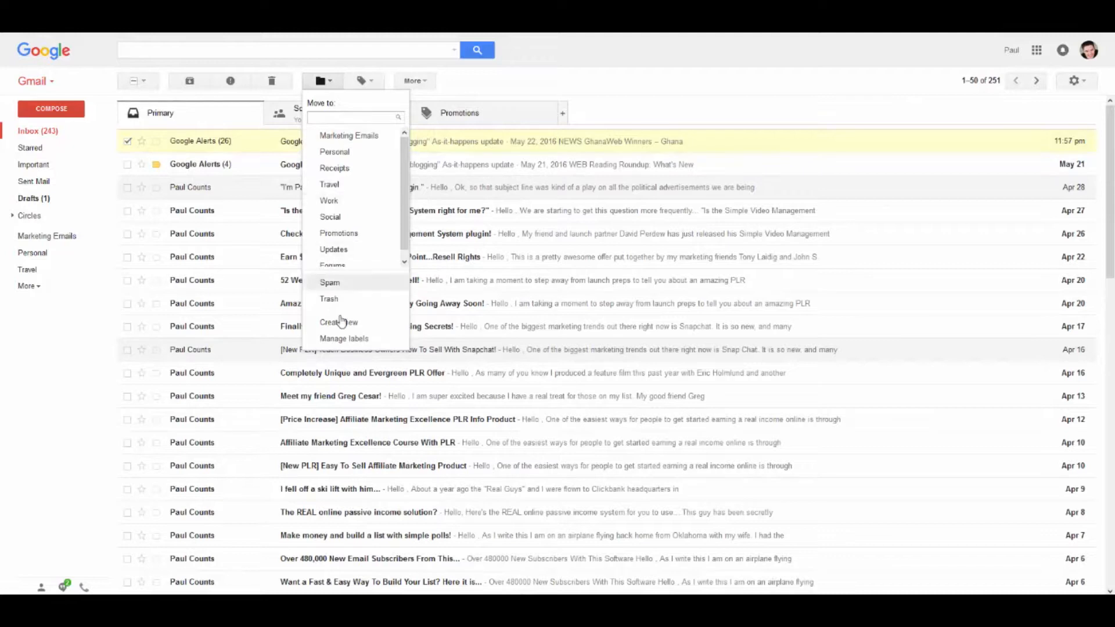
left_click(342, 323)
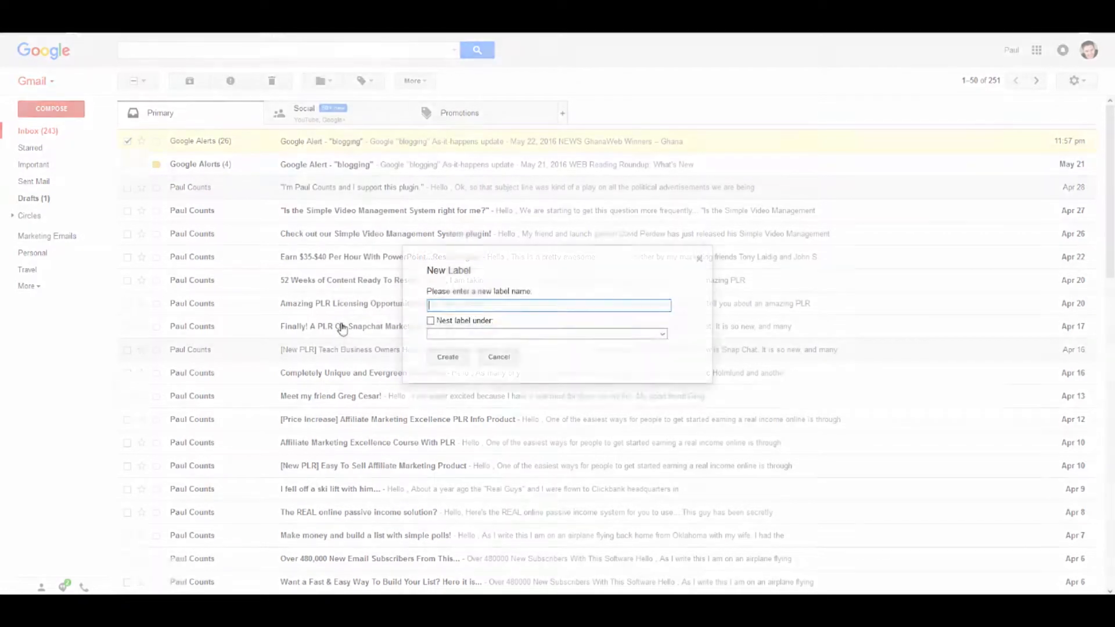
type("B")
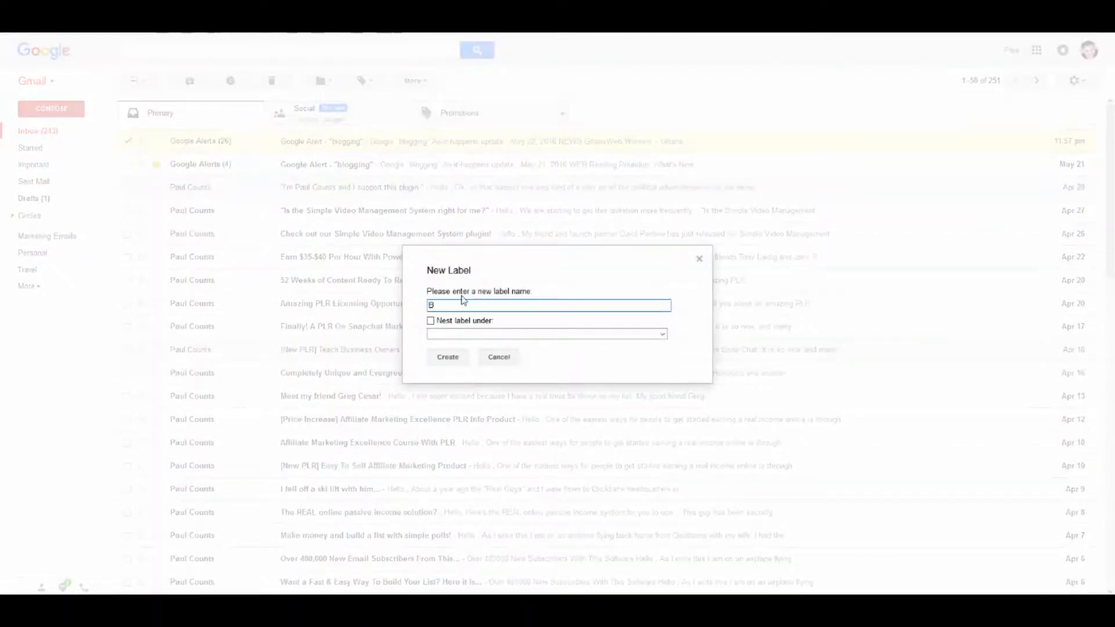
type("logging - Google Alerts")
left_click(460, 357)
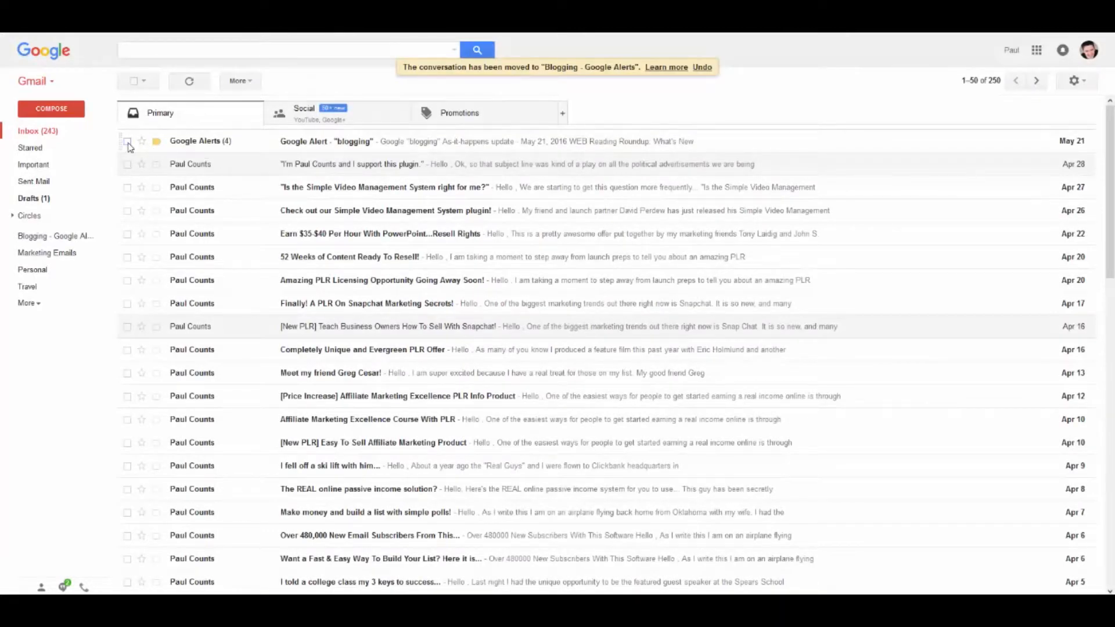
Move the remaining Google Alerts conversation dated May 21 to the existing "Blogging - Google Alerts" label.
left_click(127, 142)
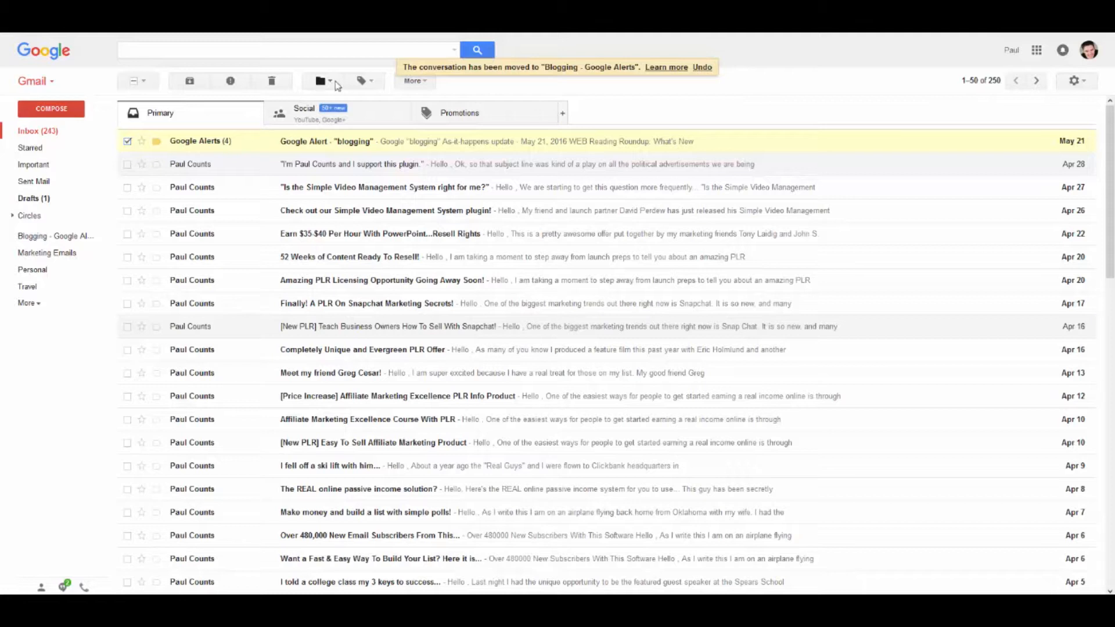
left_click(324, 81)
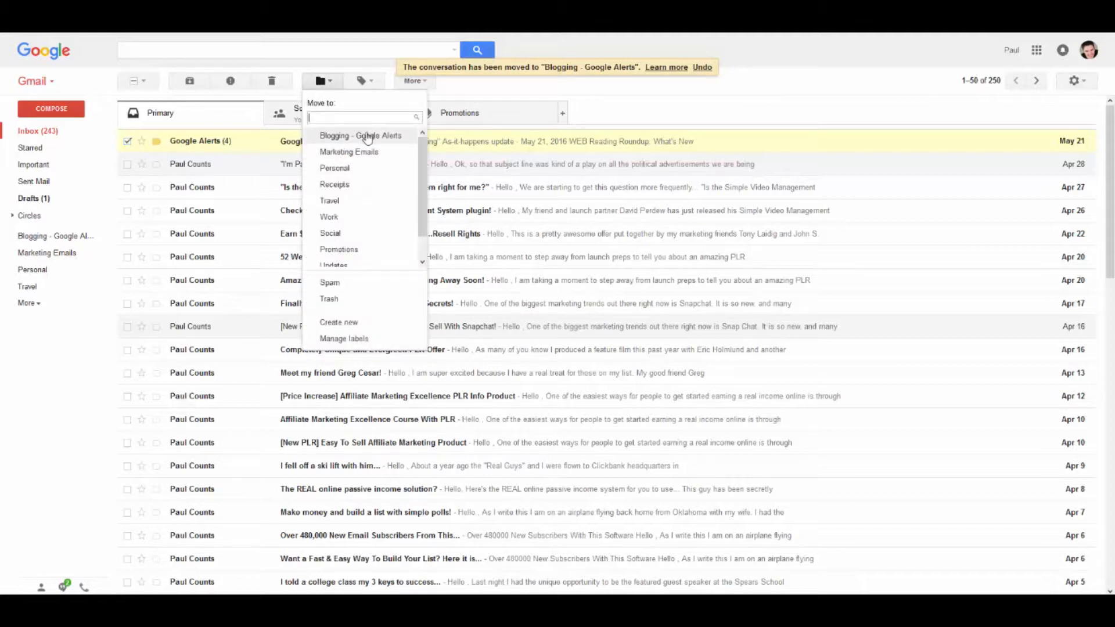
left_click(365, 136)
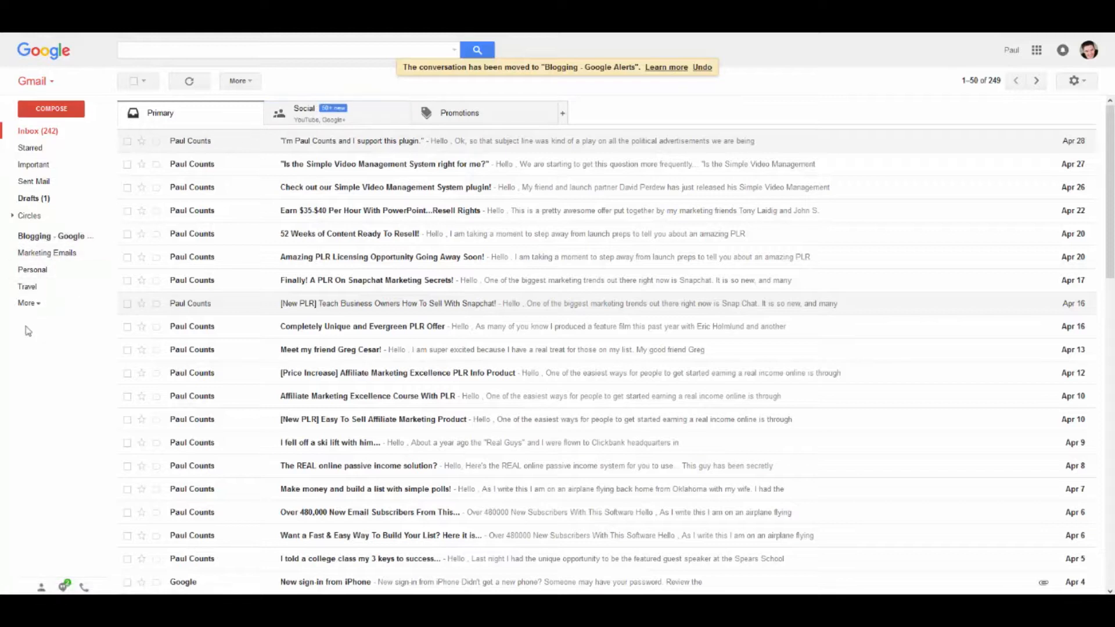
Review the label management settings for system labels, categories, circles and custom labels, and return to the inbox.
left_click(38, 307)
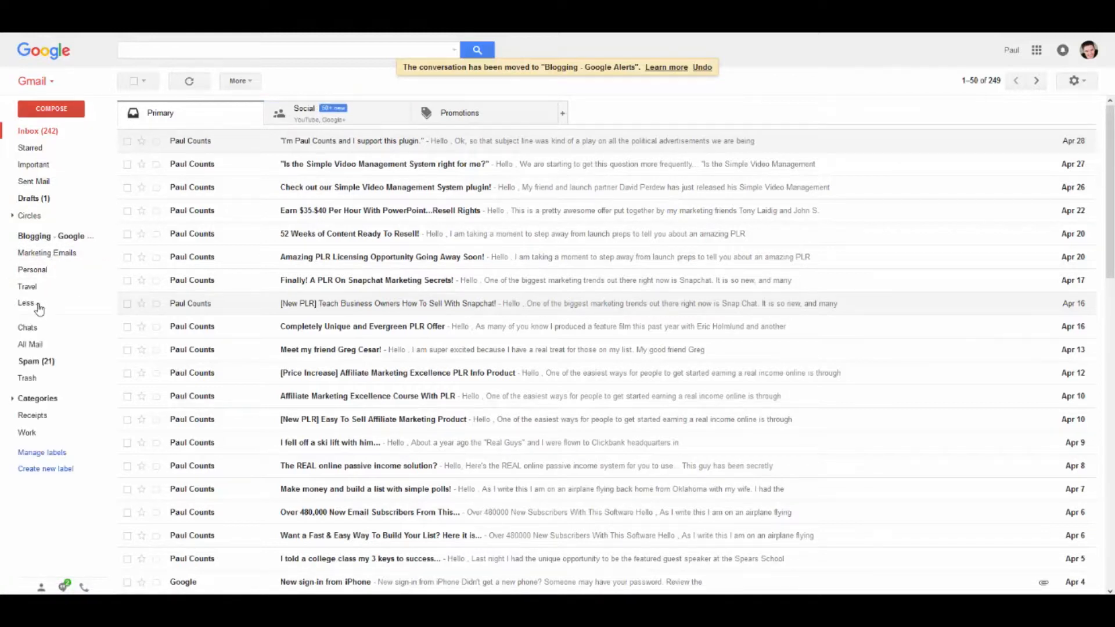
left_click(42, 454)
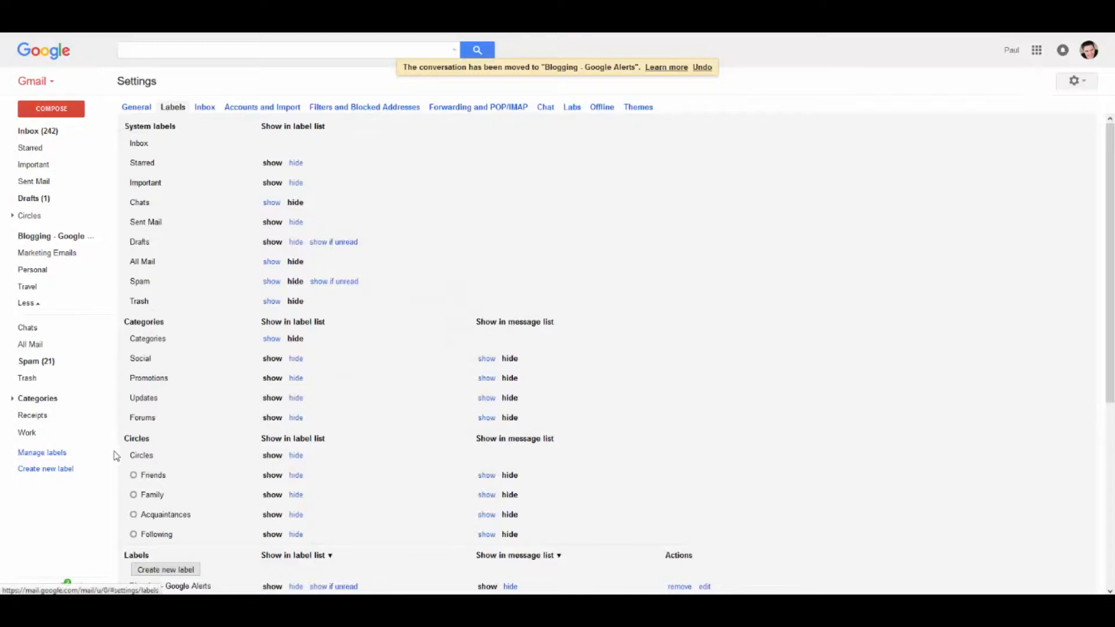
scroll(356, 307, "down", 1)
scroll(360, 306, "up", 1)
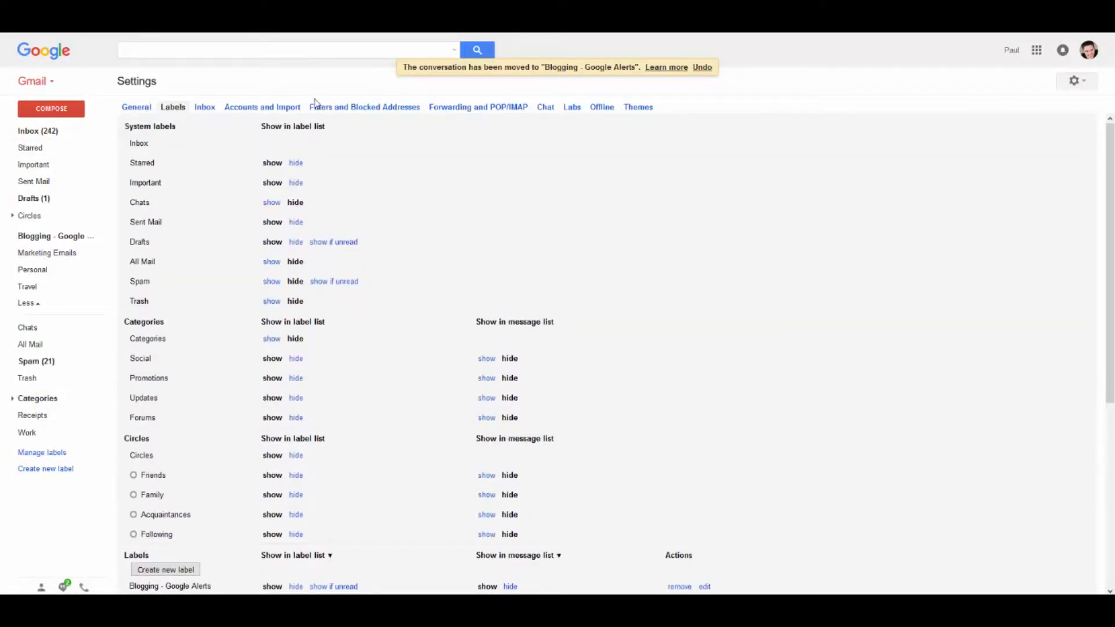
left_click(25, 133)
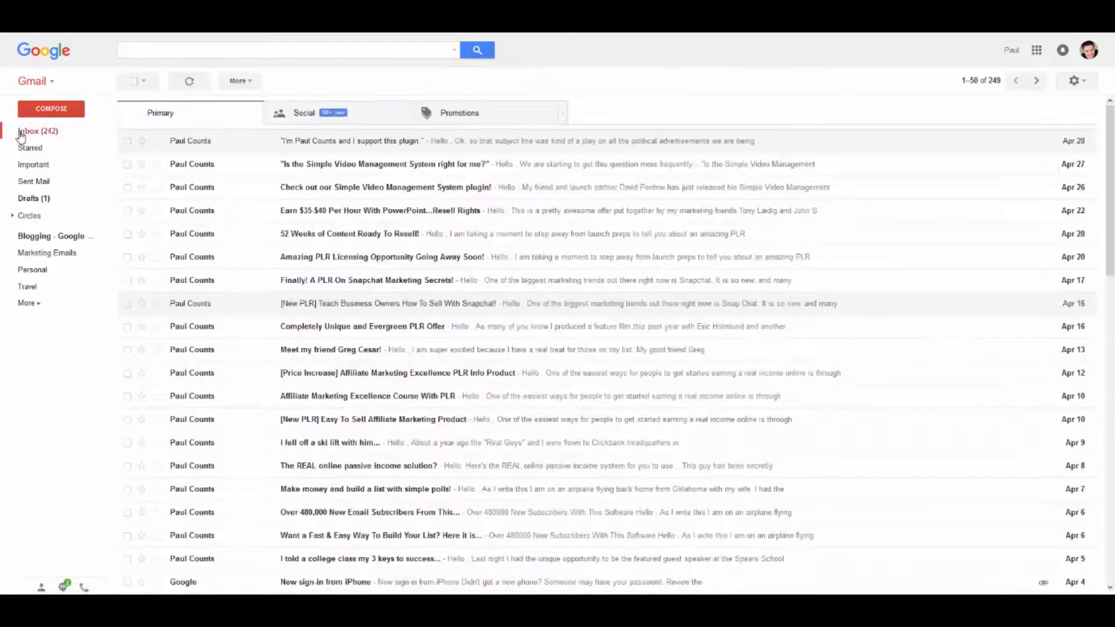
Set the inbox display density to Comfortable.
left_click(1074, 82)
left_click(1086, 84)
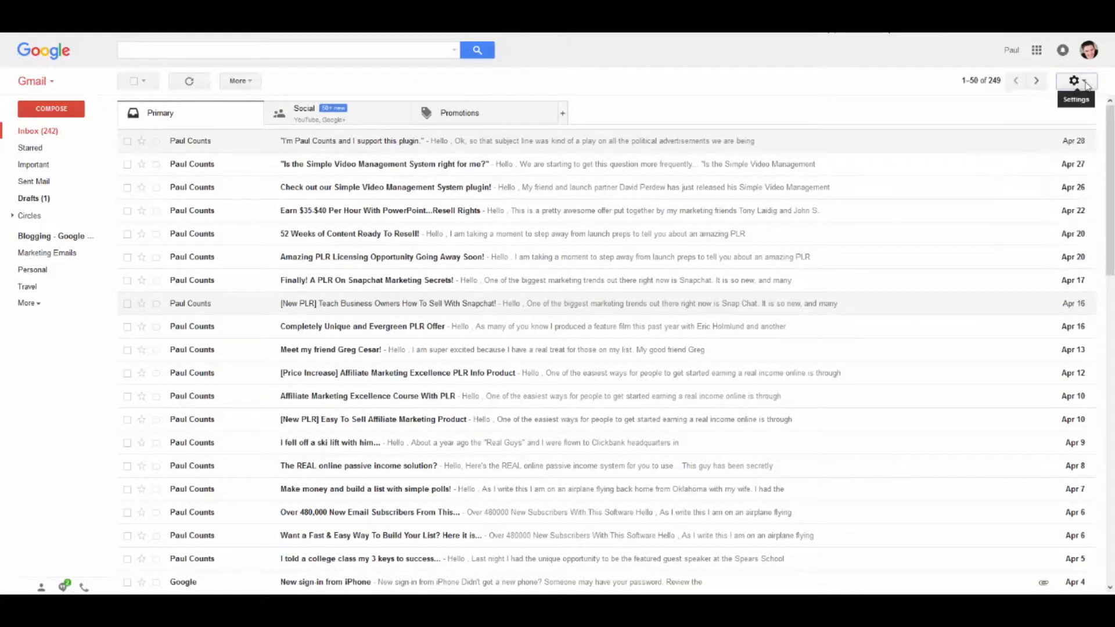
left_click(1088, 85)
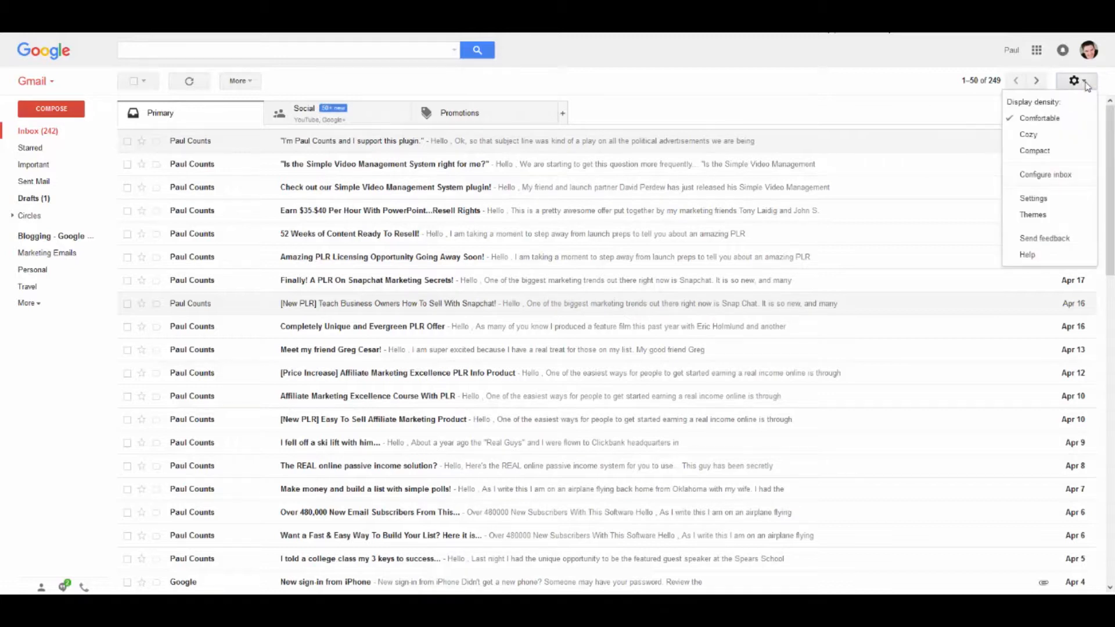
left_click(1045, 121)
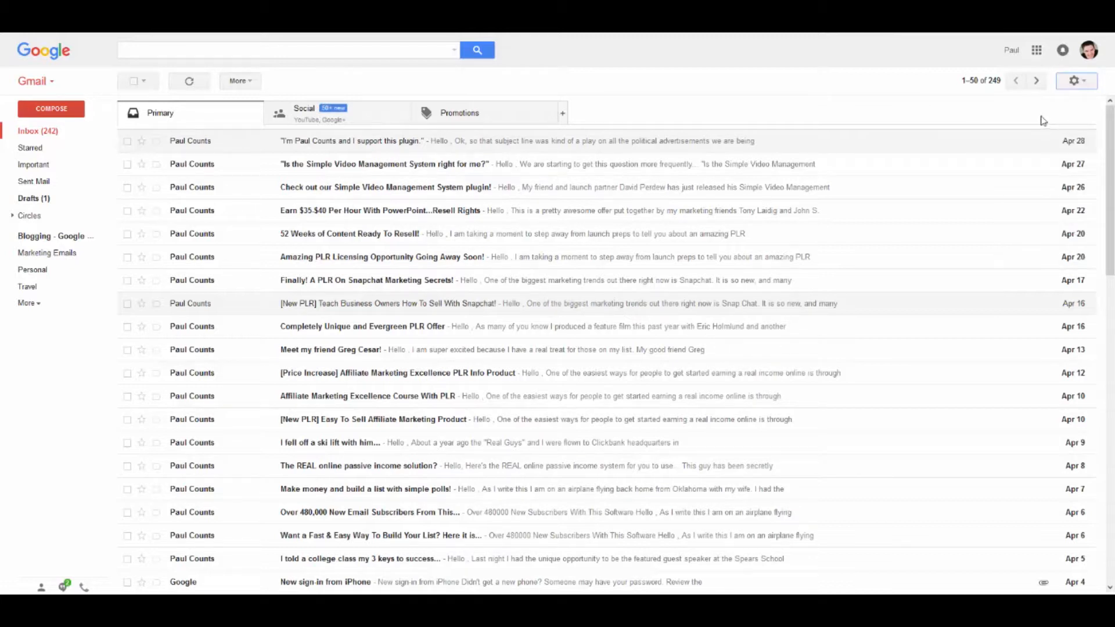
left_click(1074, 83)
left_click(905, 84)
left_click(45, 82)
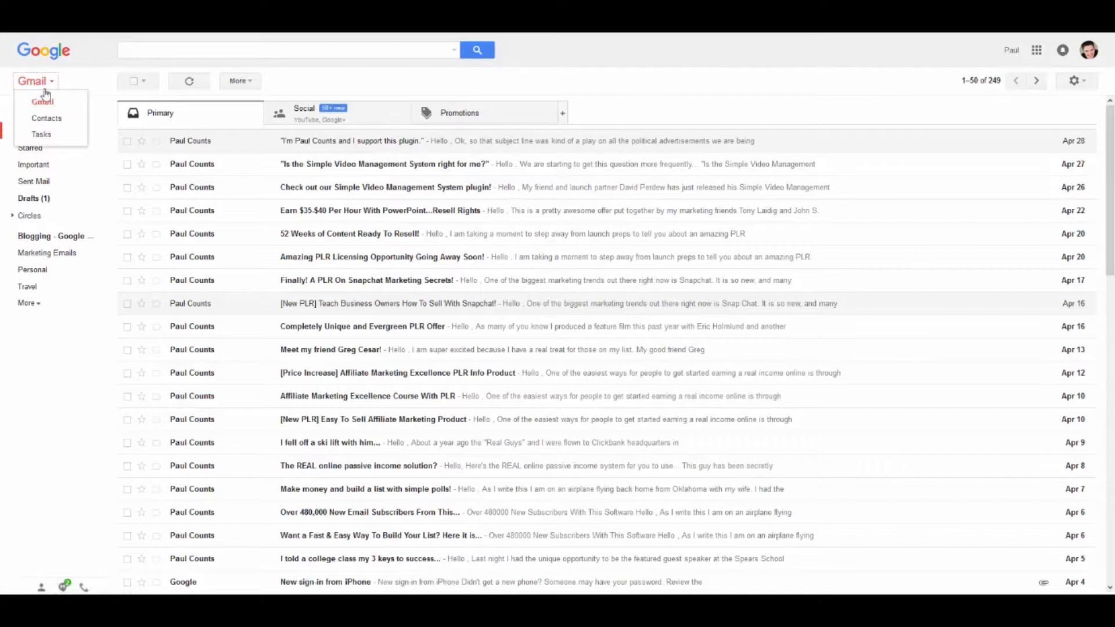
left_click(43, 106)
left_click(50, 83)
left_click(47, 121)
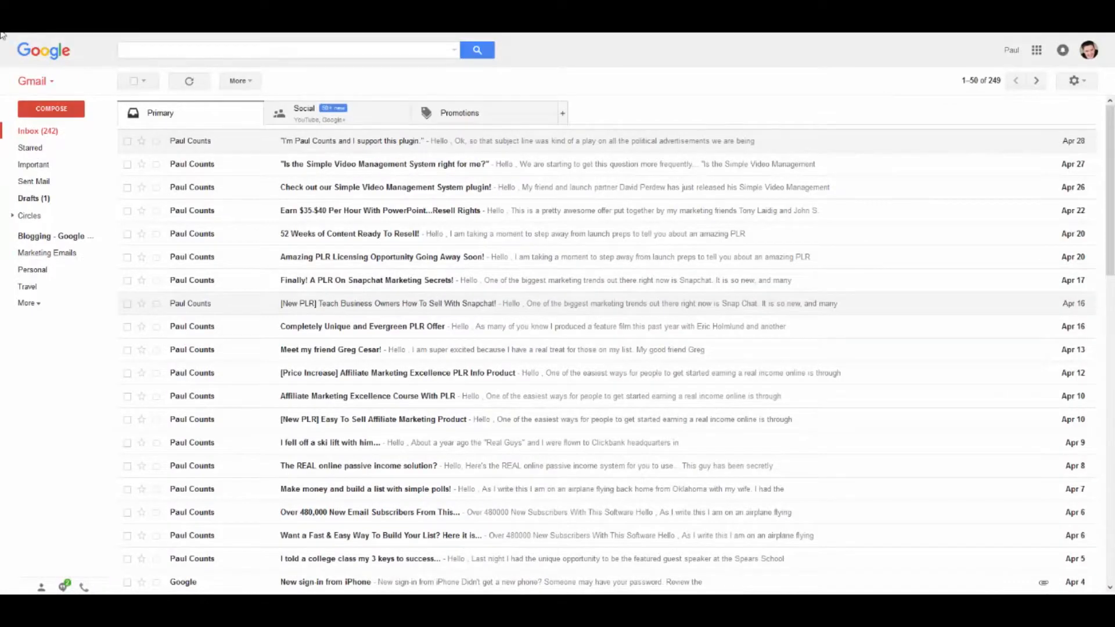
Add a task named "Send Email To List" with due date May 30, 2016 and the note "This is an example task".
left_click(59, 83)
left_click(51, 144)
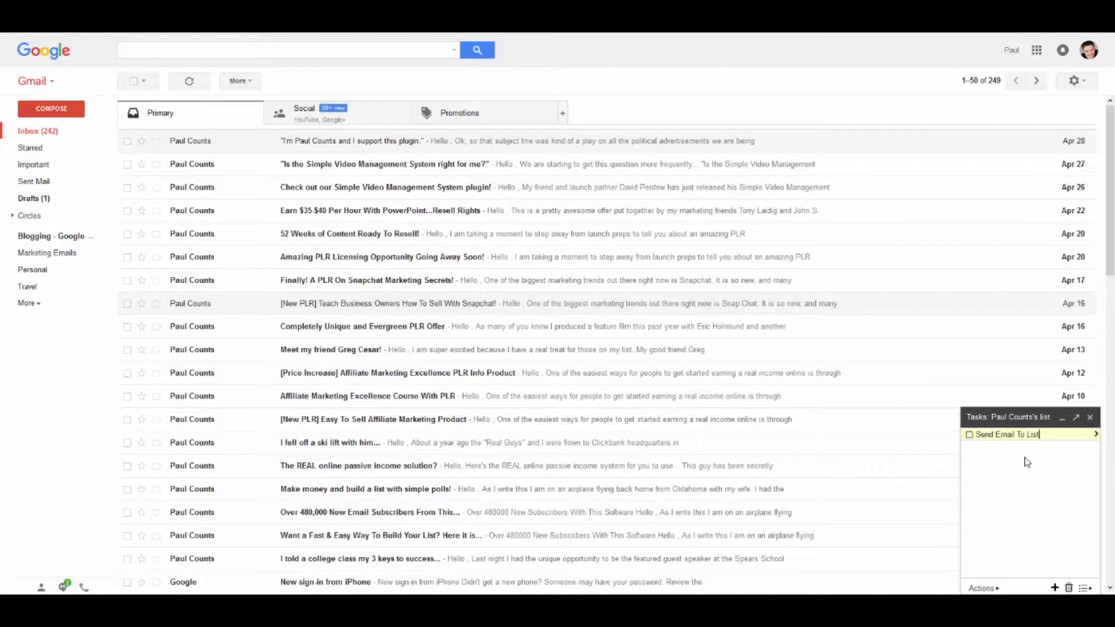
left_click(1096, 436)
left_click(998, 476)
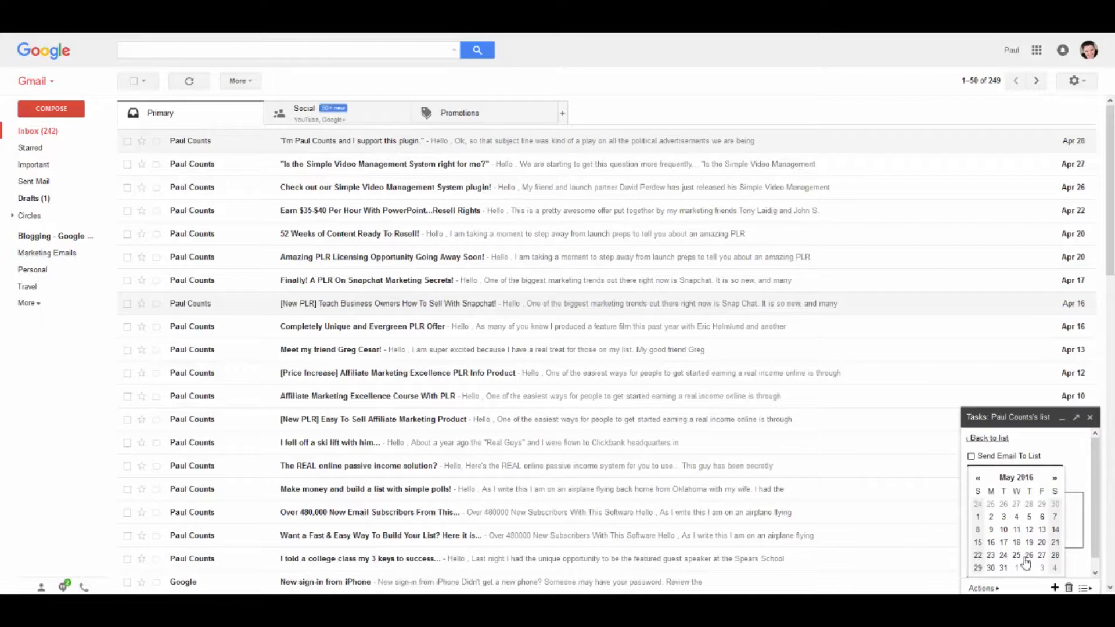
left_click(992, 568)
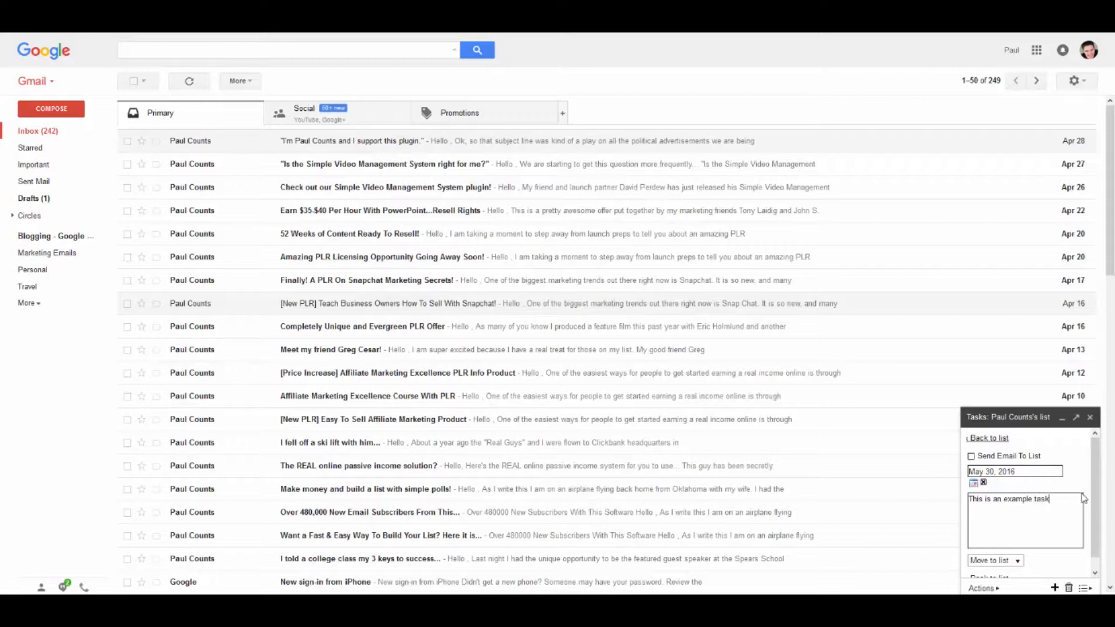
scroll(1092, 505, "down", 1)
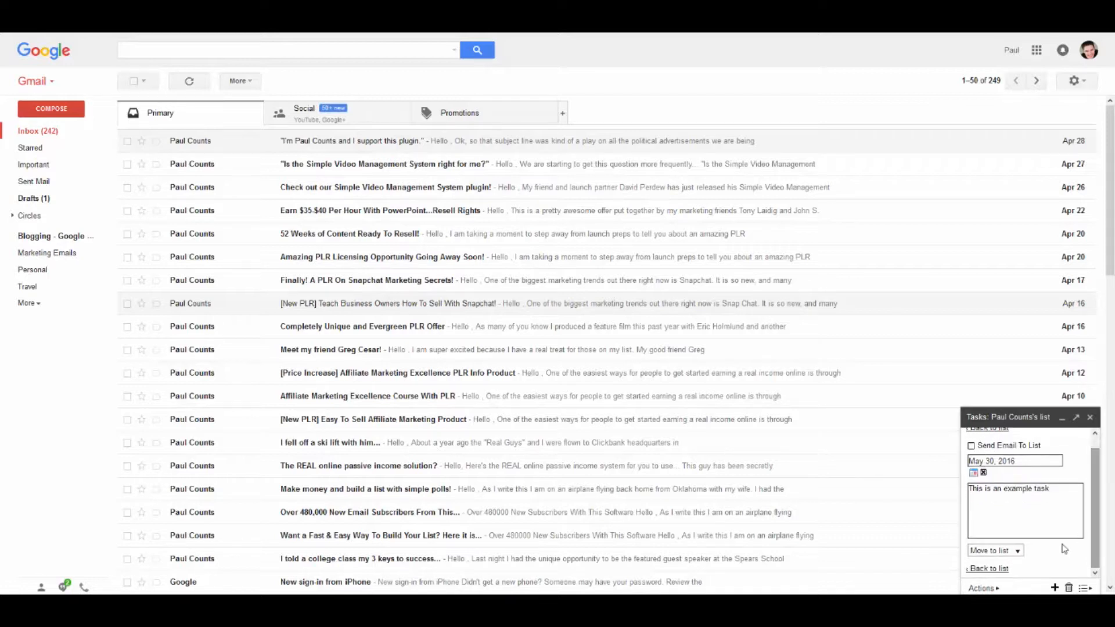
left_click(991, 570)
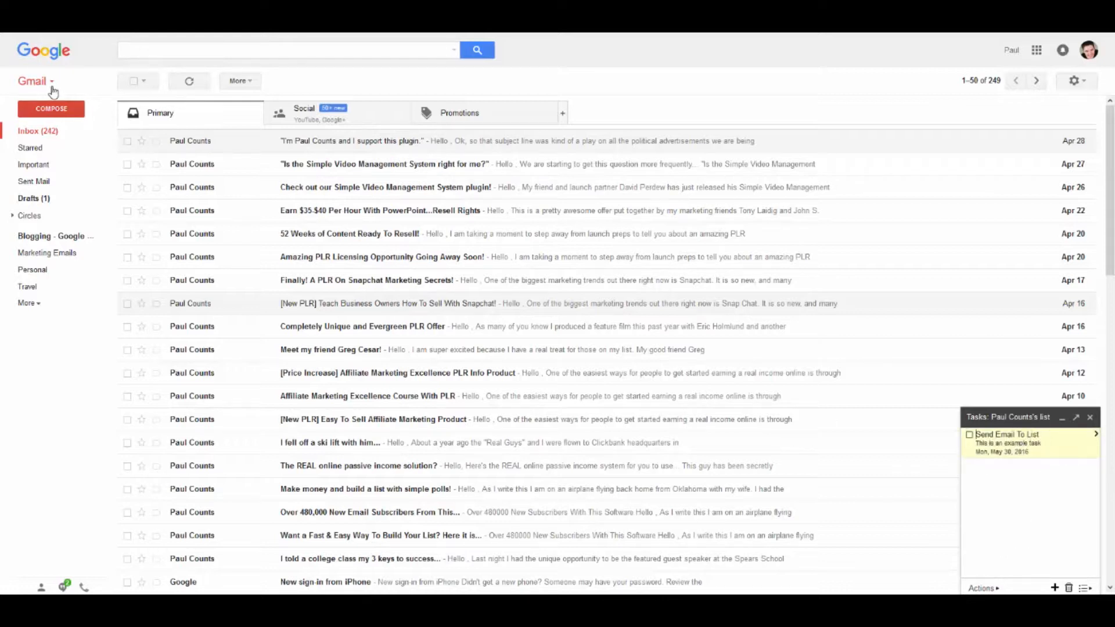
Open Google Contacts and go through its preview introduction to reach the contact list.
left_click(51, 83)
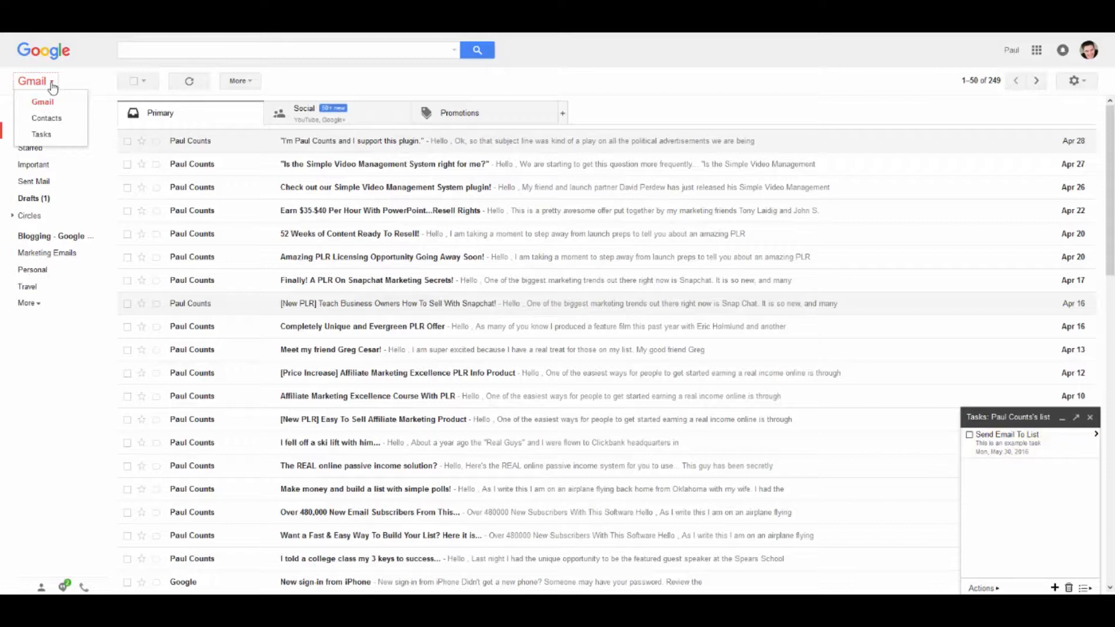
left_click(51, 116)
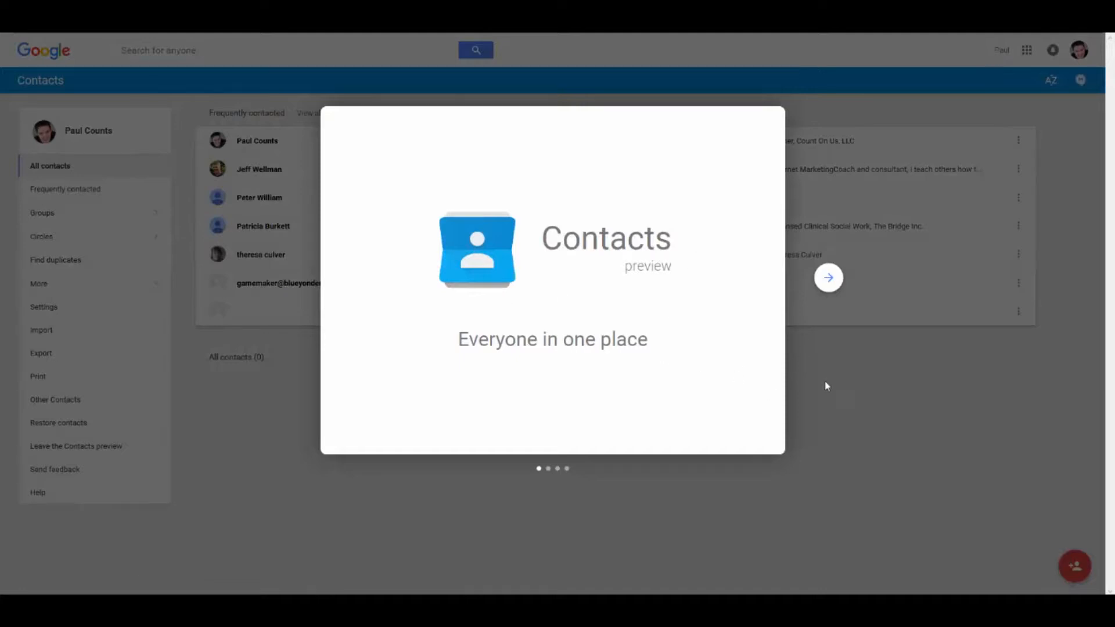
left_click(829, 278)
left_click(829, 279)
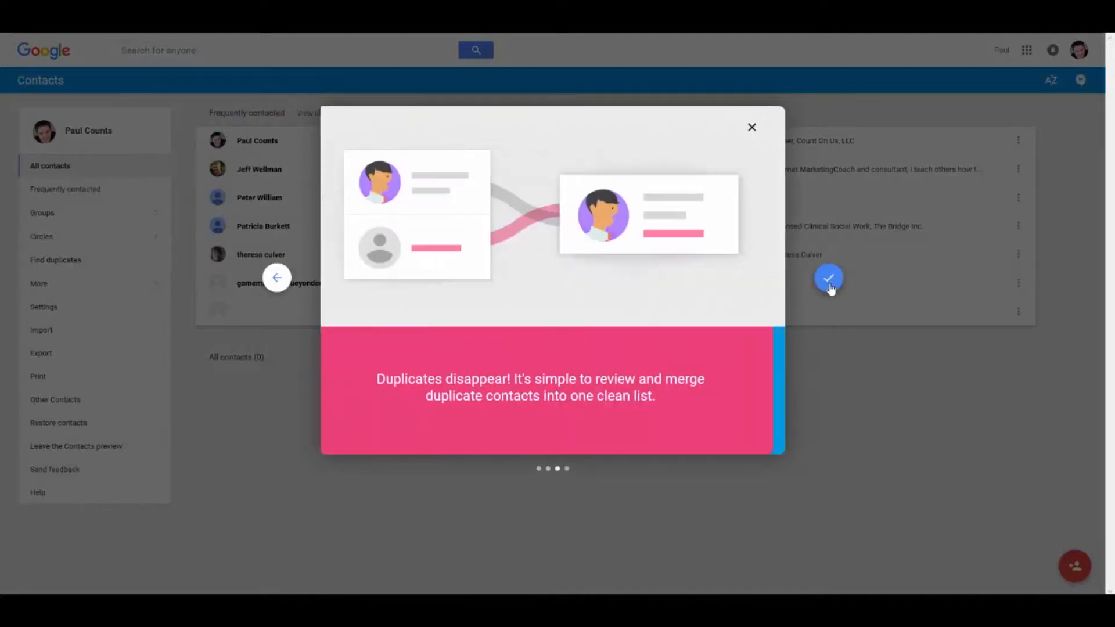
left_click(831, 289)
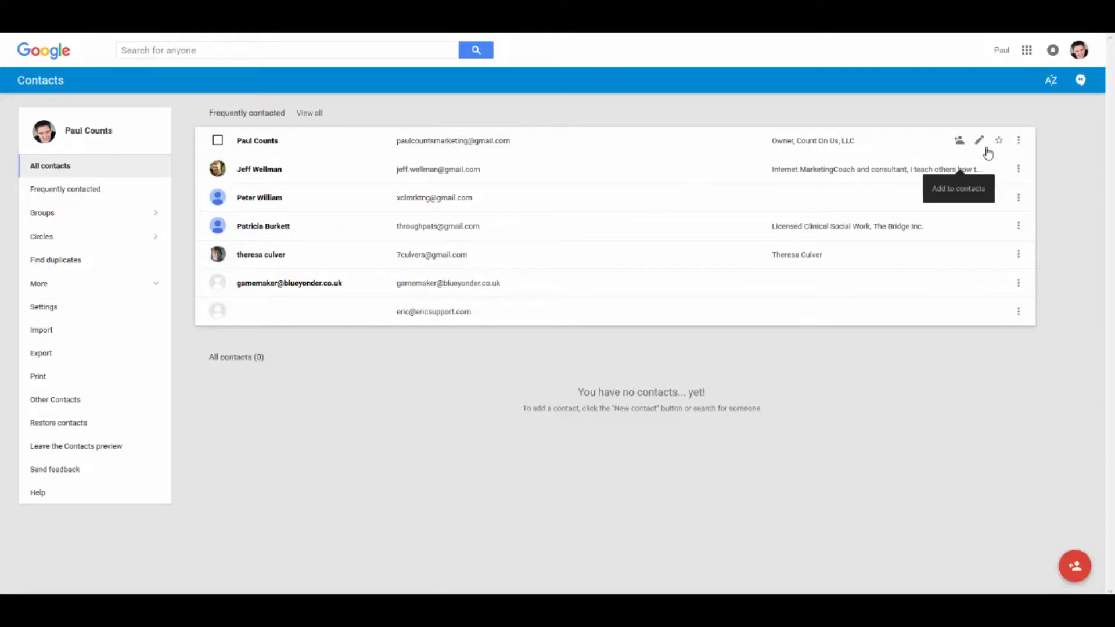
Look at the editable details of the first frequently contacted person, cancel without changes and return to the Gmail inbox.
left_click(979, 141)
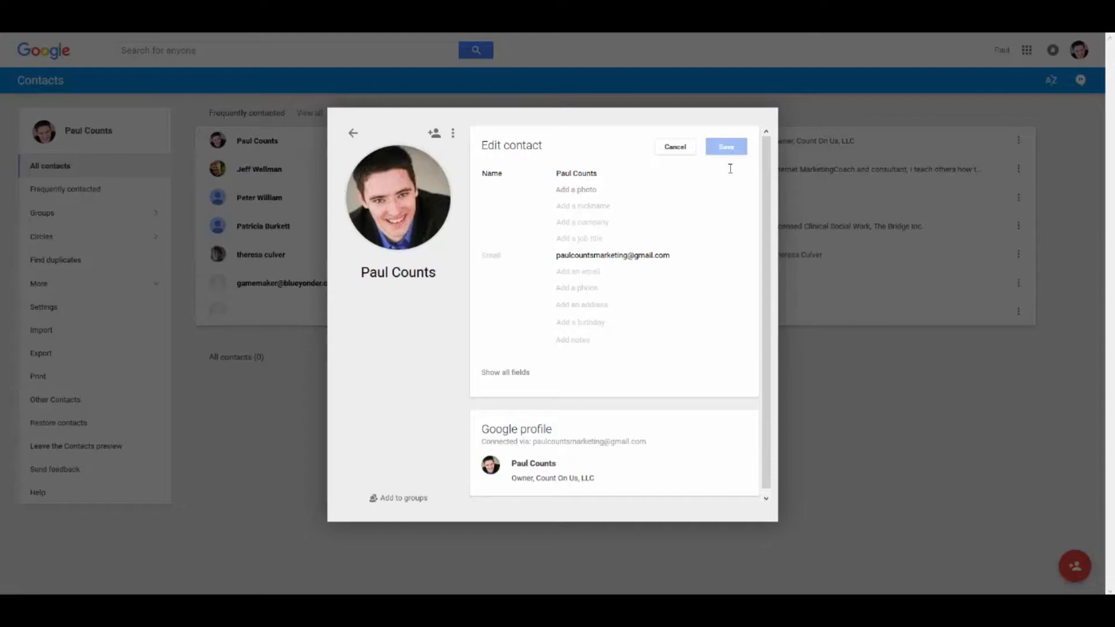
left_click(675, 147)
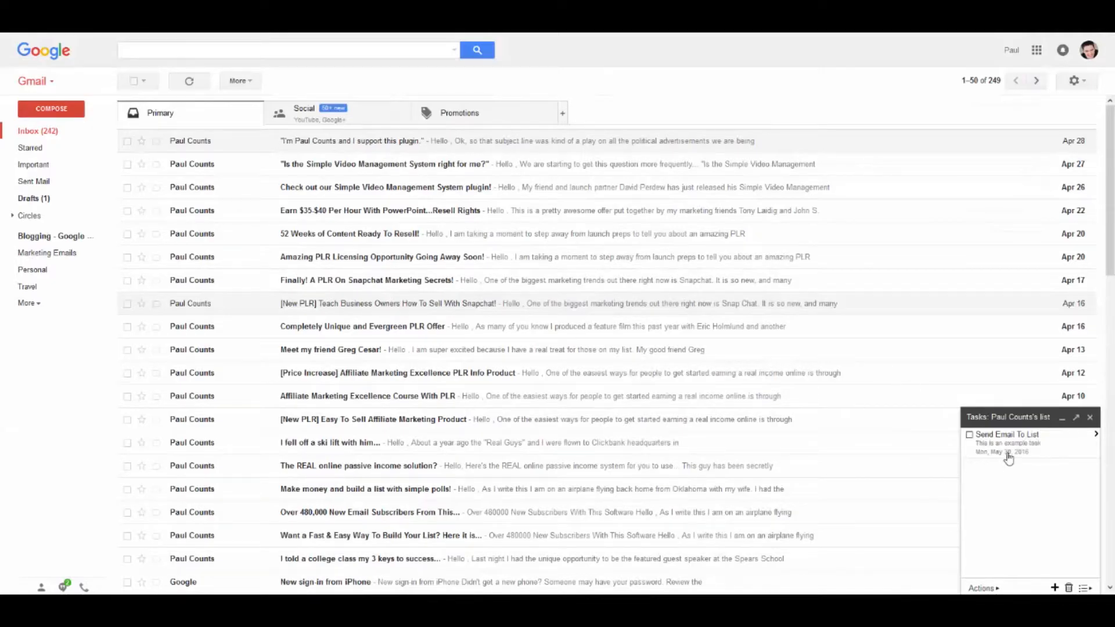
left_click(50, 82)
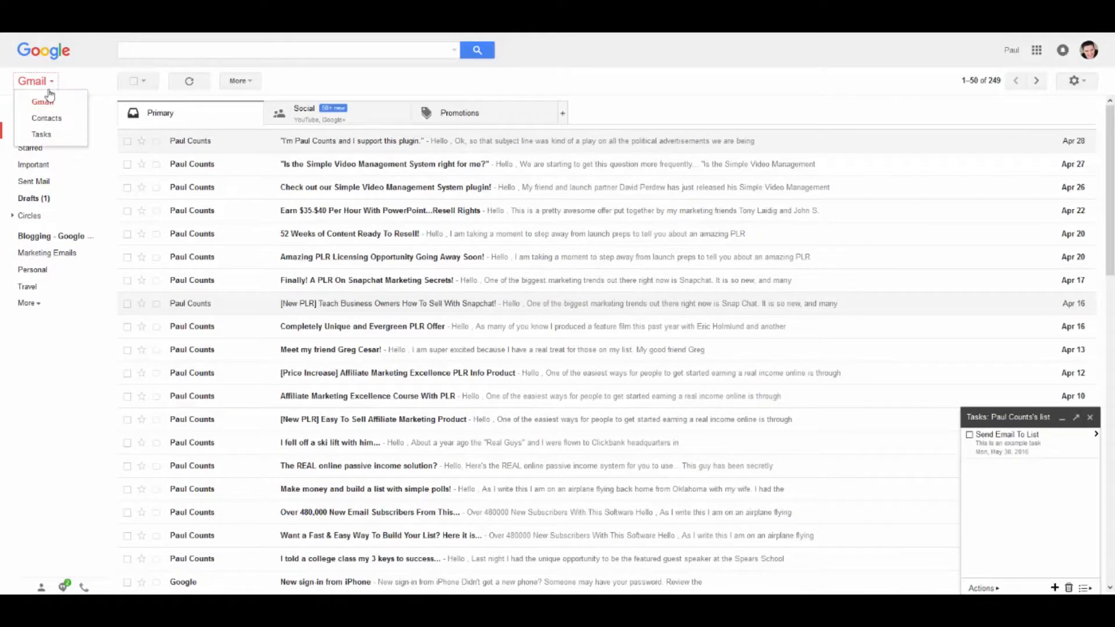
left_click(581, 89)
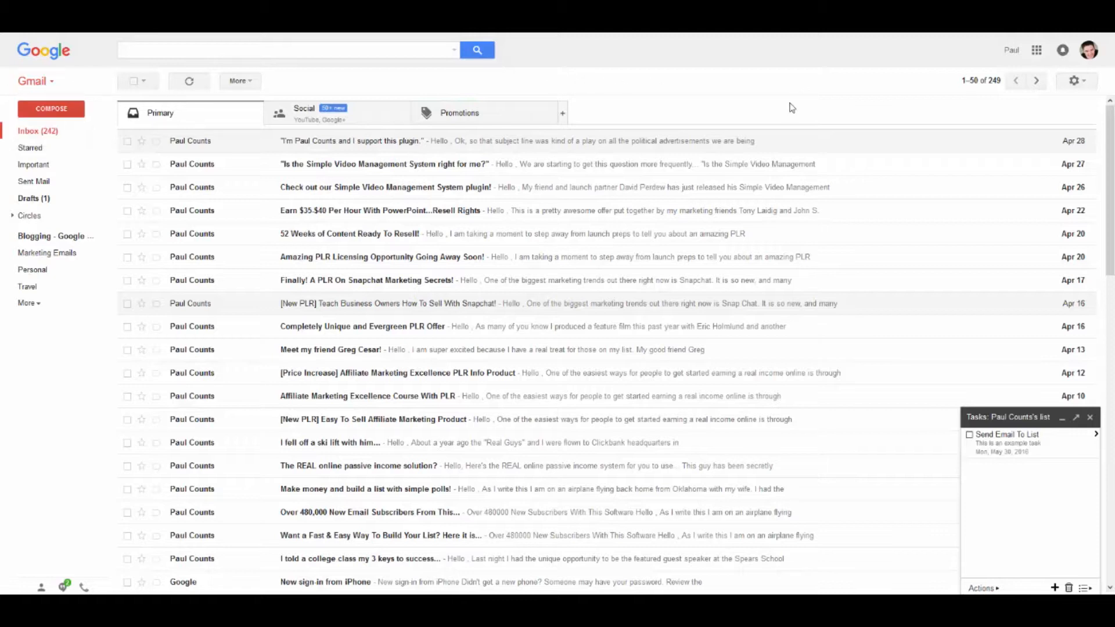
Hide the Important system label from the label list in the label management settings.
left_click(38, 306)
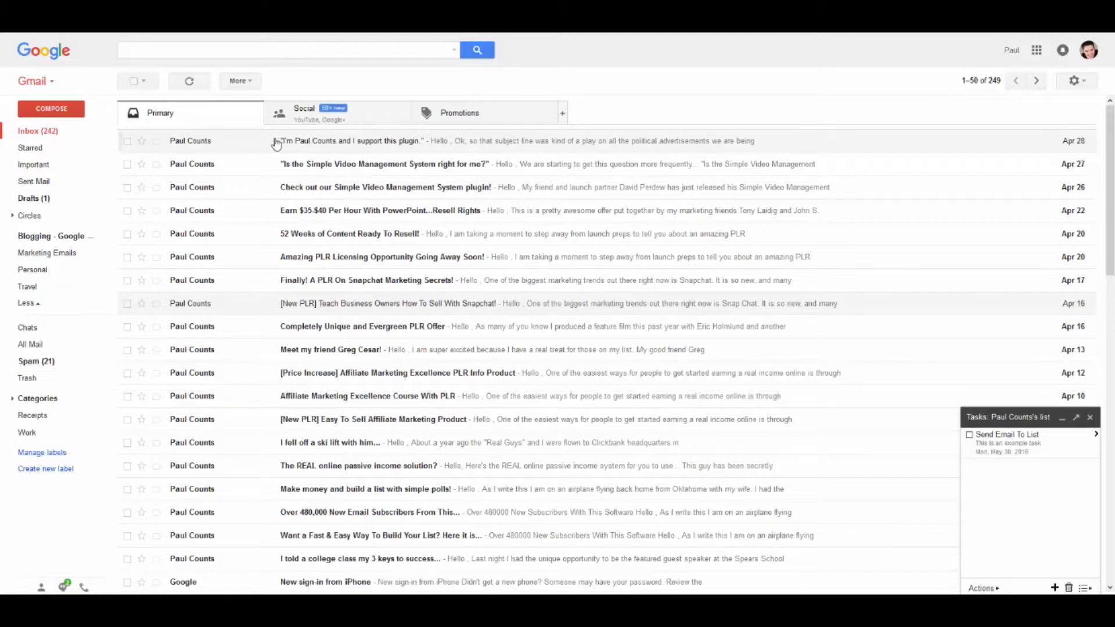
left_click(127, 143)
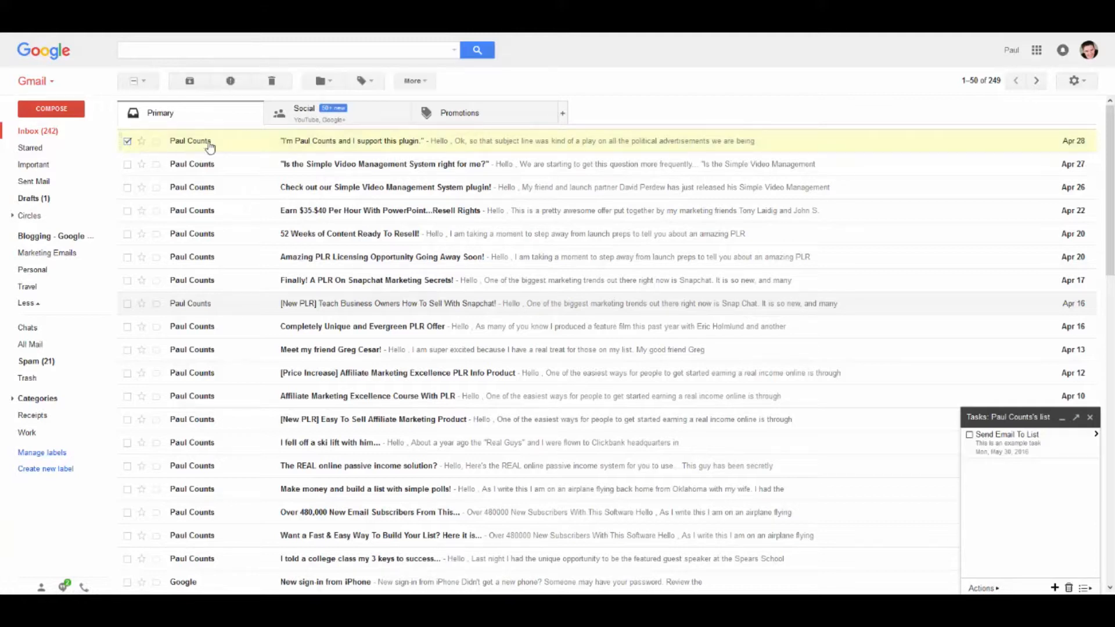
left_click(29, 454)
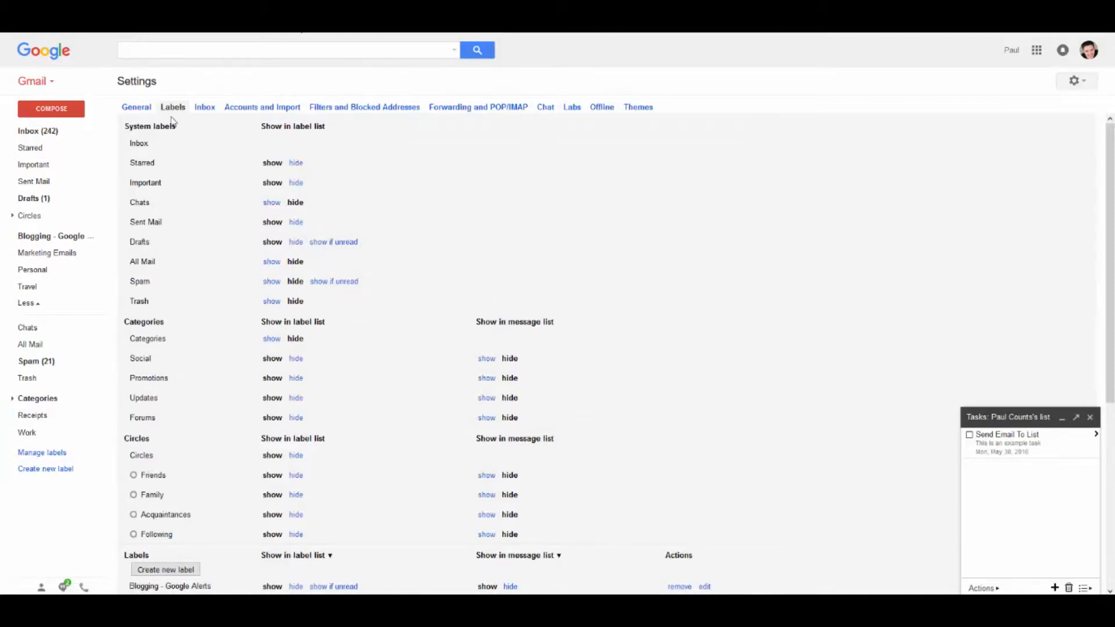
scroll(489, 269, "down", 1)
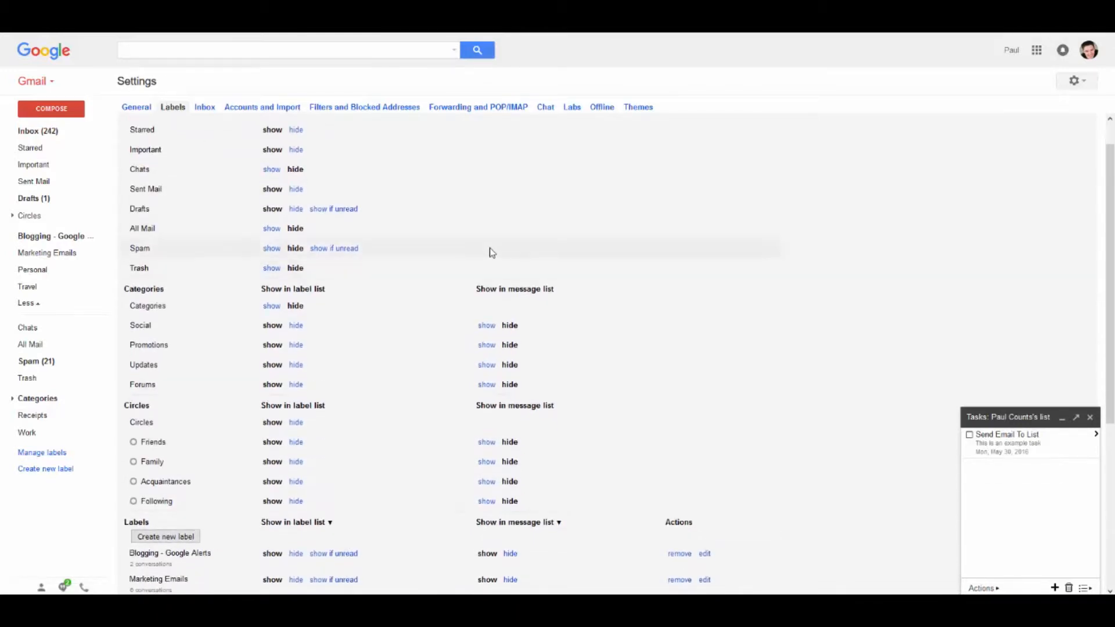
scroll(492, 253, "up", 1)
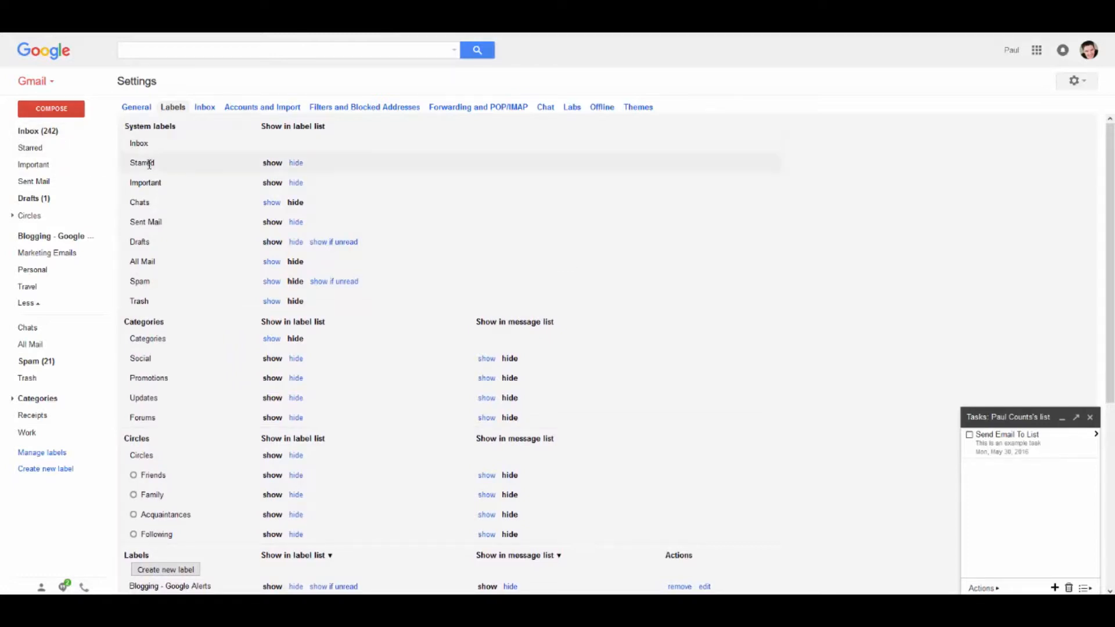
left_click(296, 183)
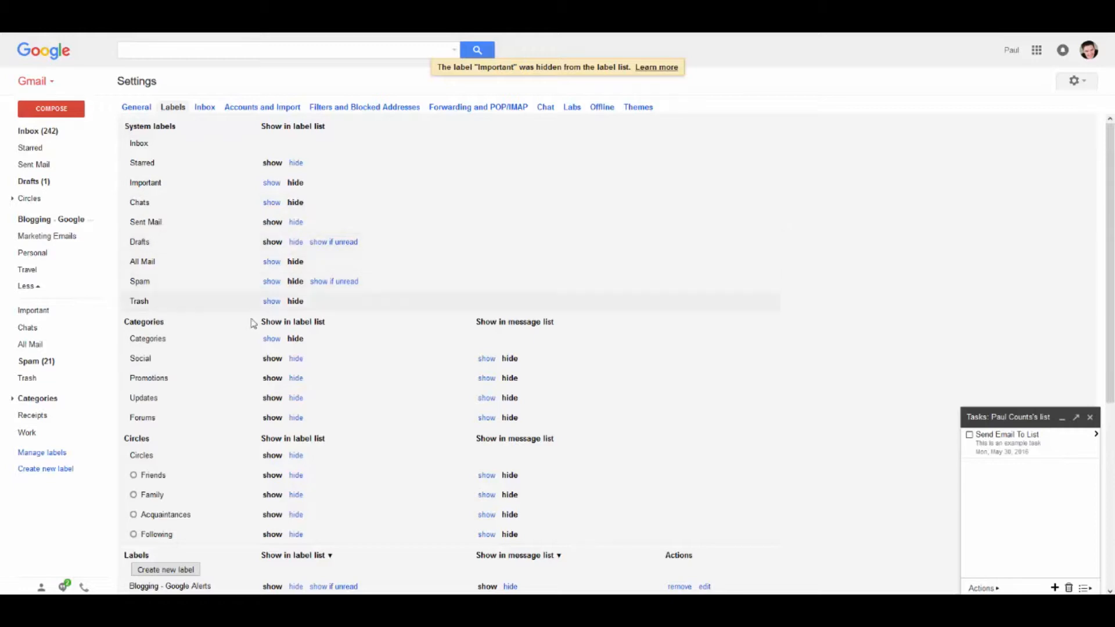
Review the visibility options for categories, circles and custom labels, and view the new label form without creating a label.
scroll(185, 355, "down", 1)
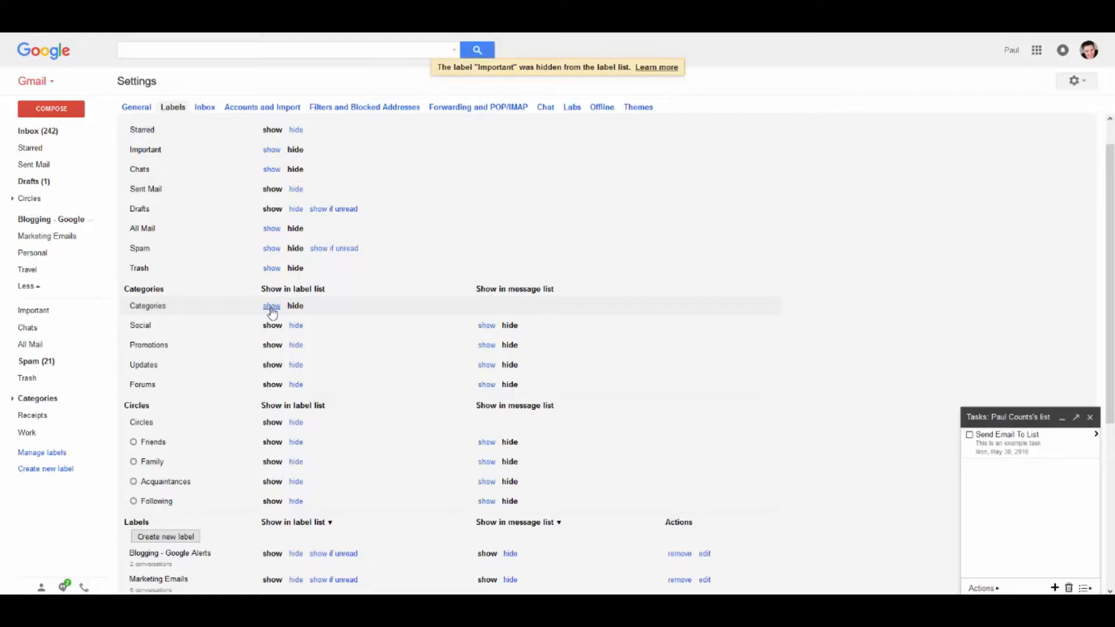
scroll(292, 316, "down", 3)
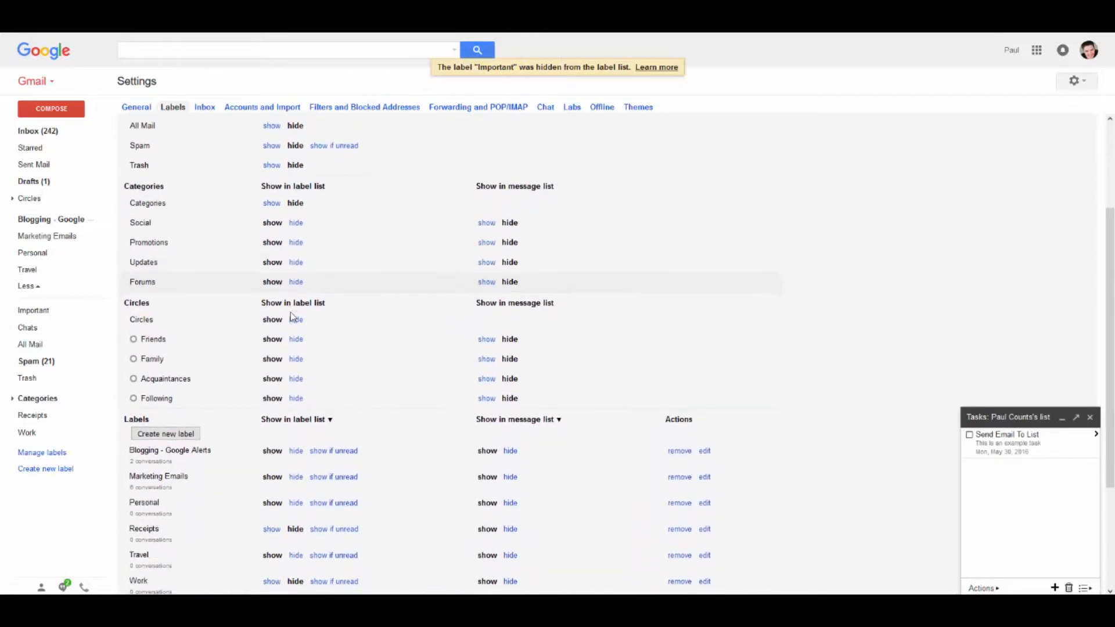
scroll(191, 309, "down", 3)
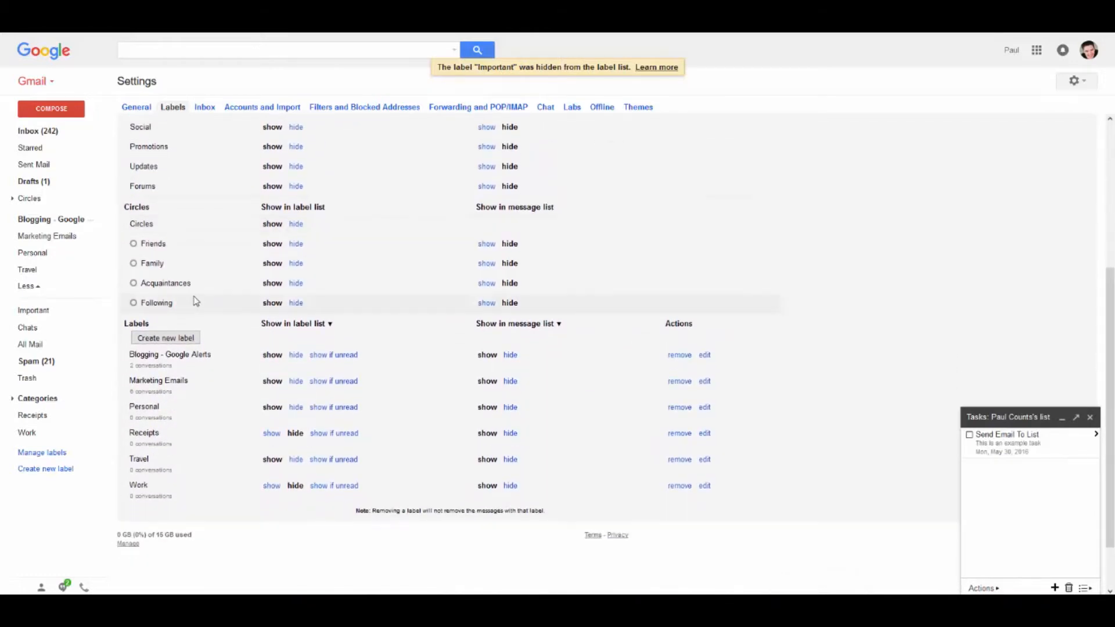
scroll(195, 301, "down", 1)
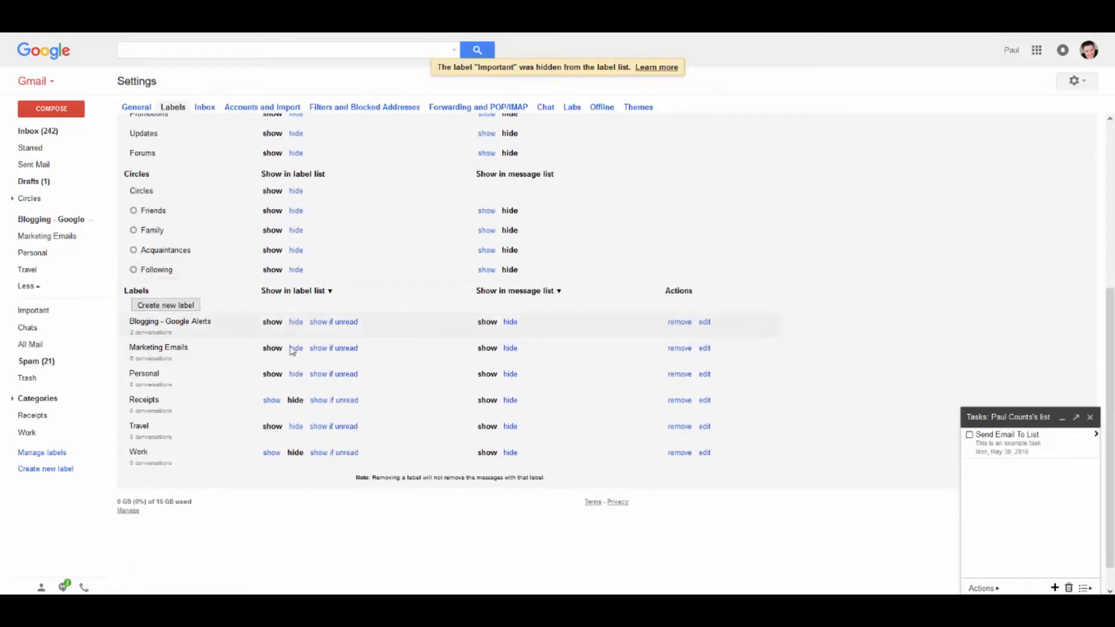
left_click(39, 470)
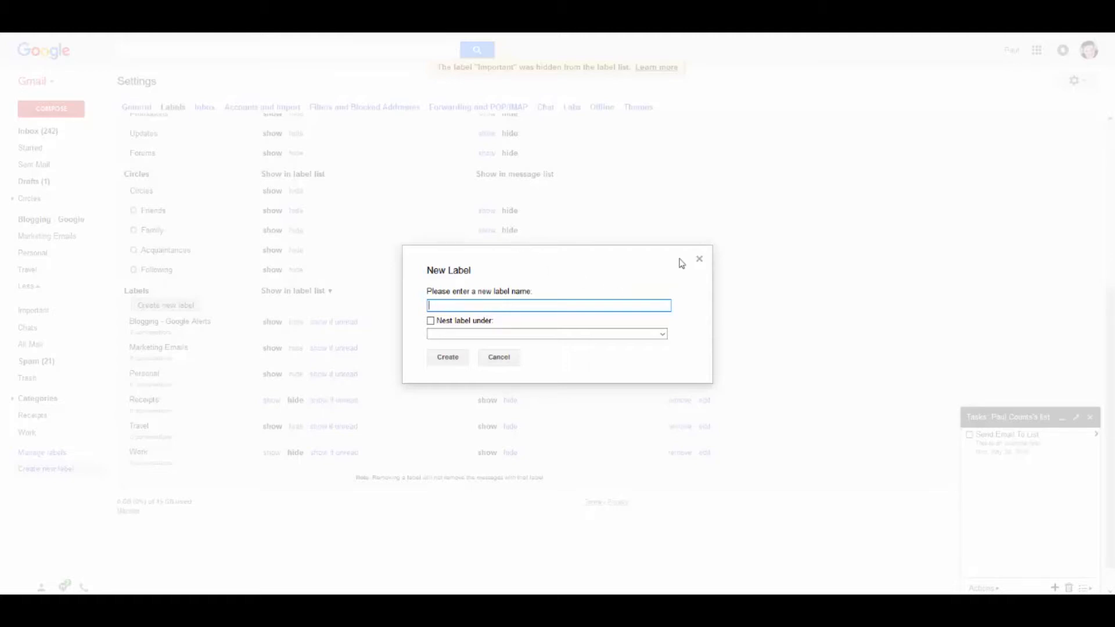
left_click(700, 260)
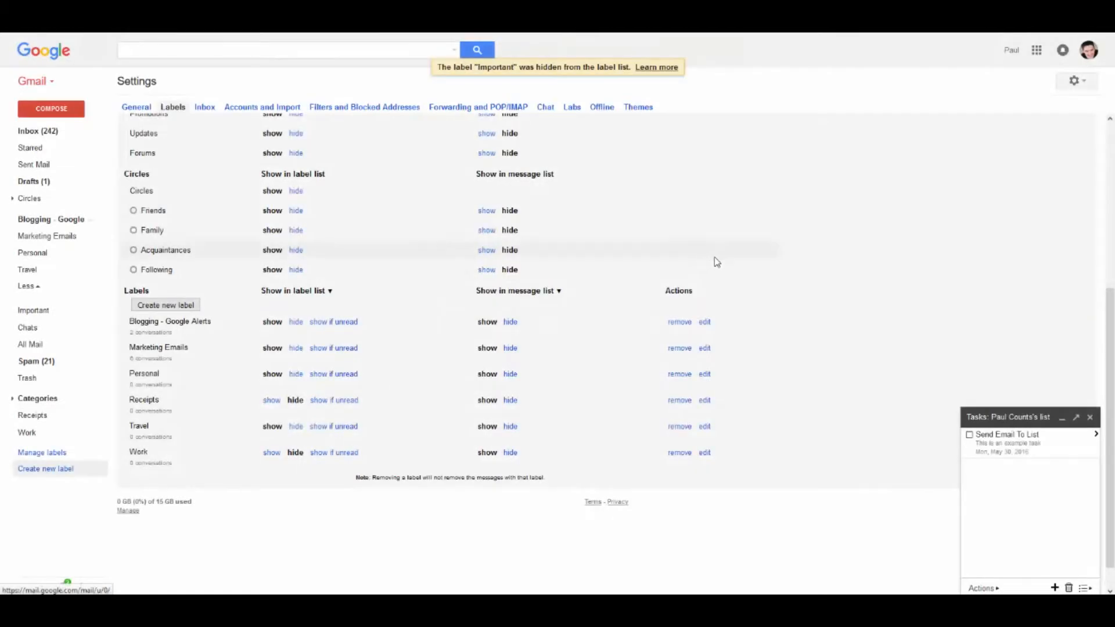
Close the task list and return to the inbox.
left_click(1090, 418)
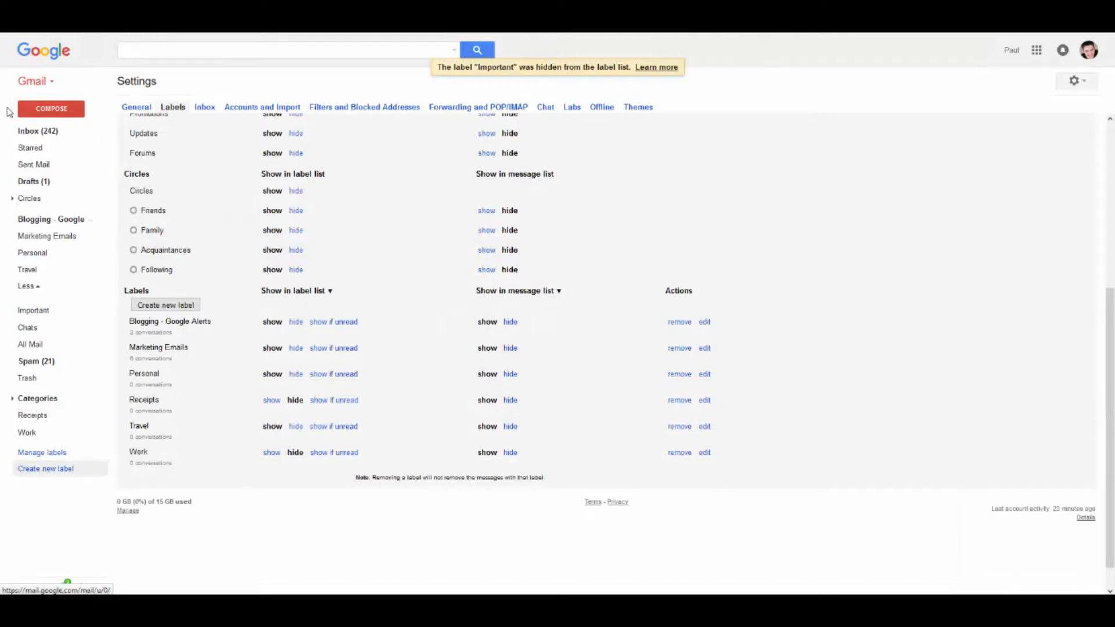
left_click(23, 131)
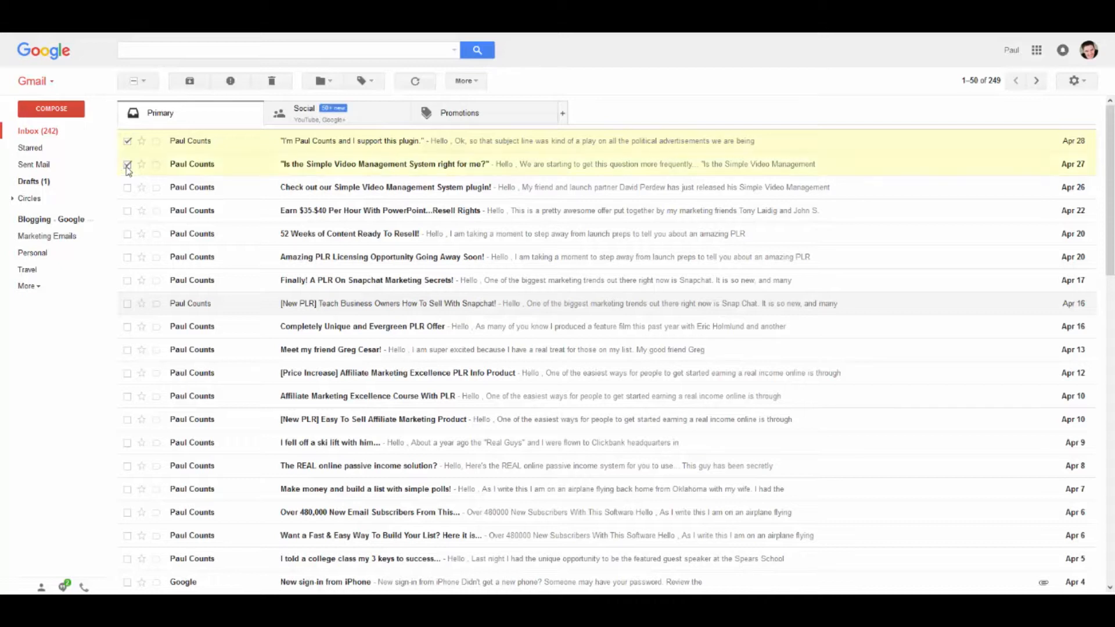
Select every conversation on the current Primary inbox page and move them to the Marketing Emails label.
left_click(127, 213)
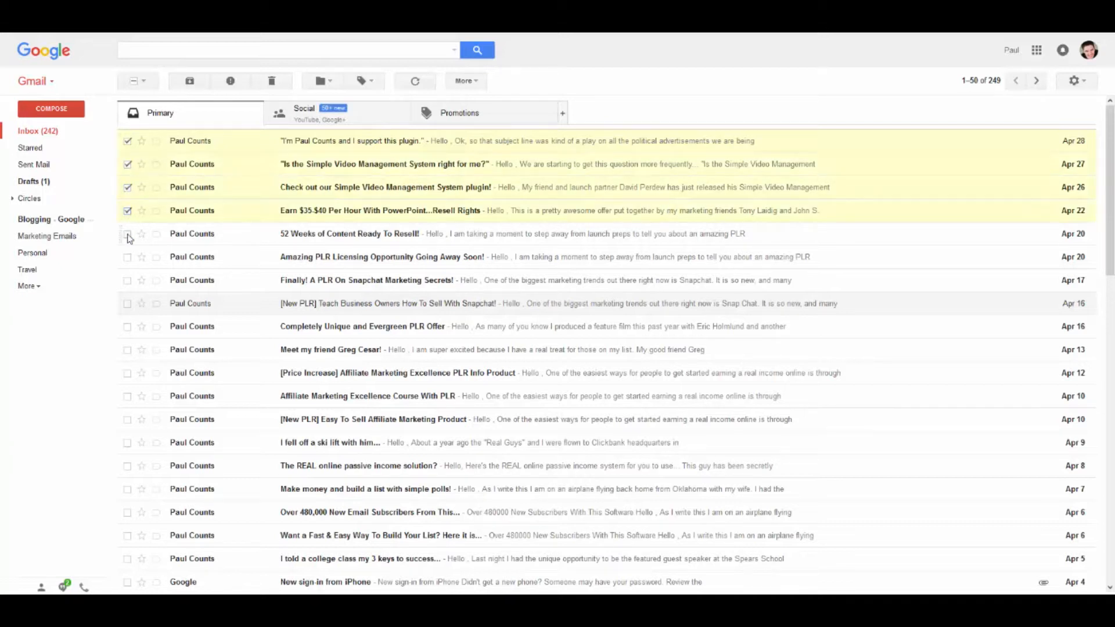
left_click(135, 84)
left_click(134, 82)
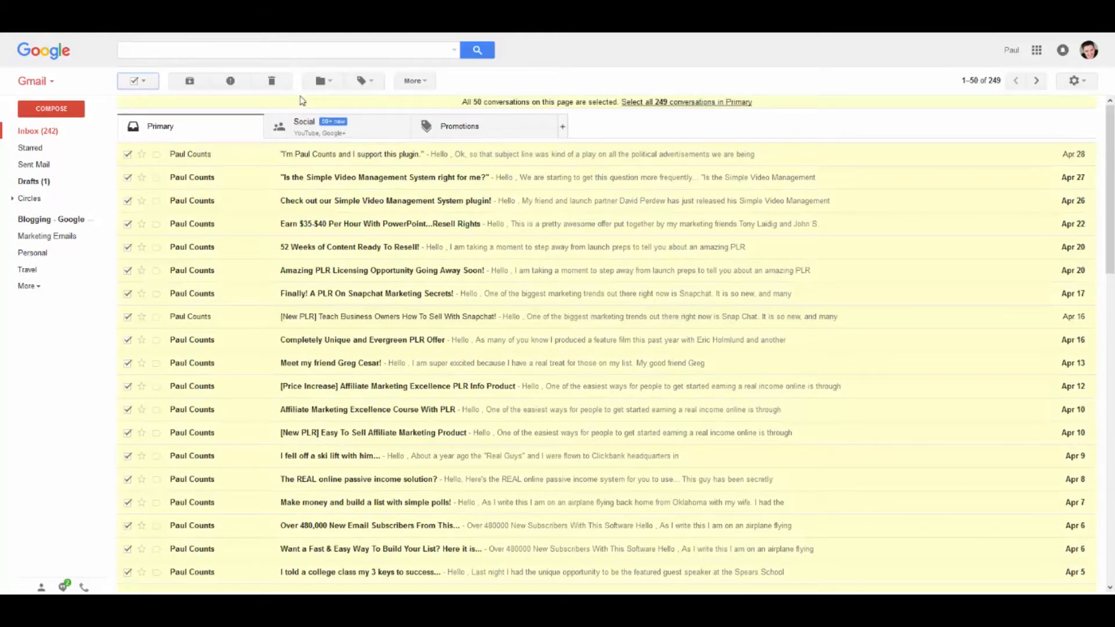
left_click(325, 83)
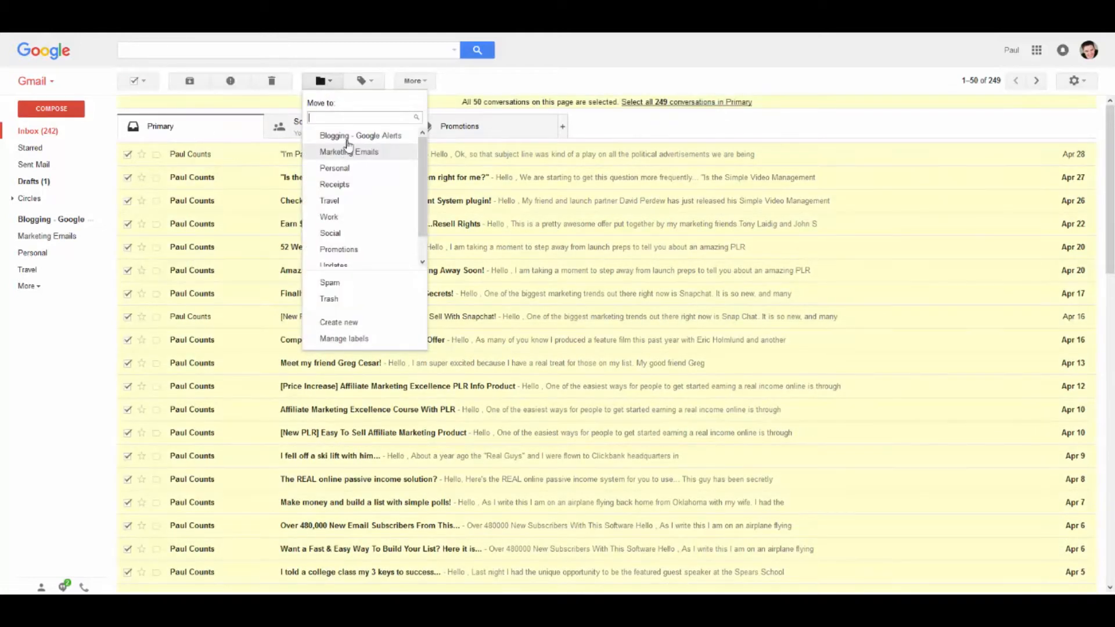
left_click(349, 152)
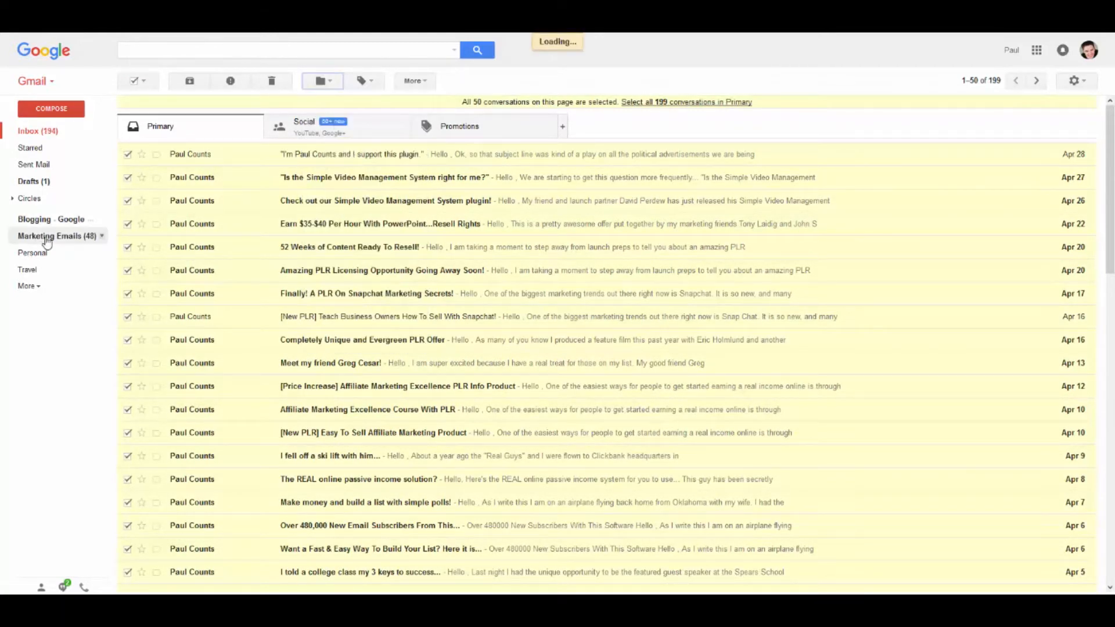
In the Marketing Emails label, mark all conversations on the page as unread and change them back to read.
left_click(49, 237)
left_click(134, 81)
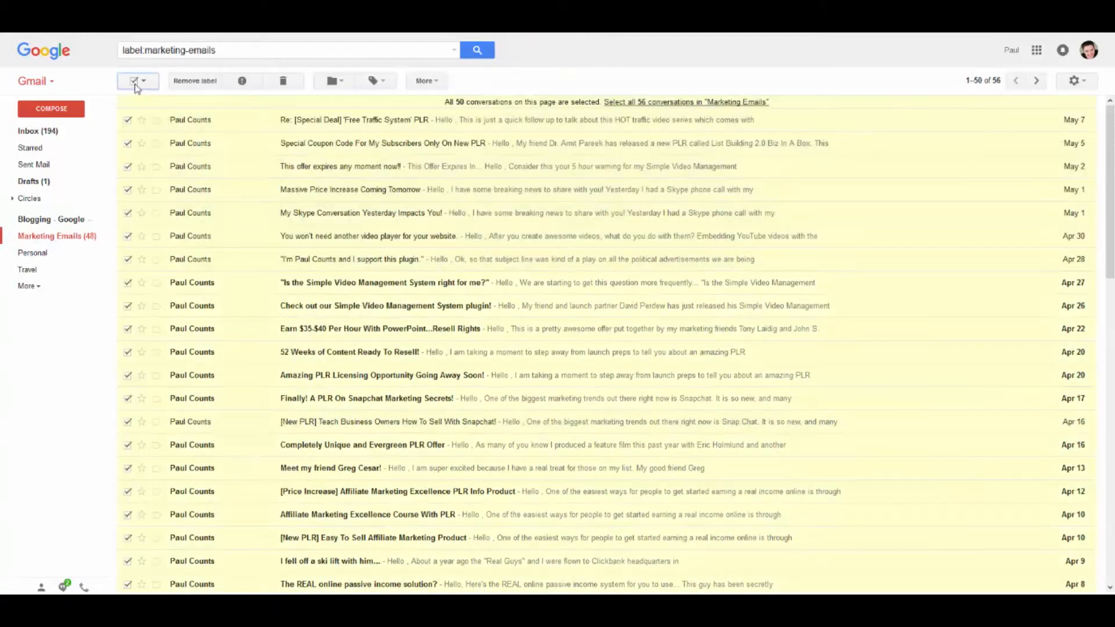
left_click(428, 81)
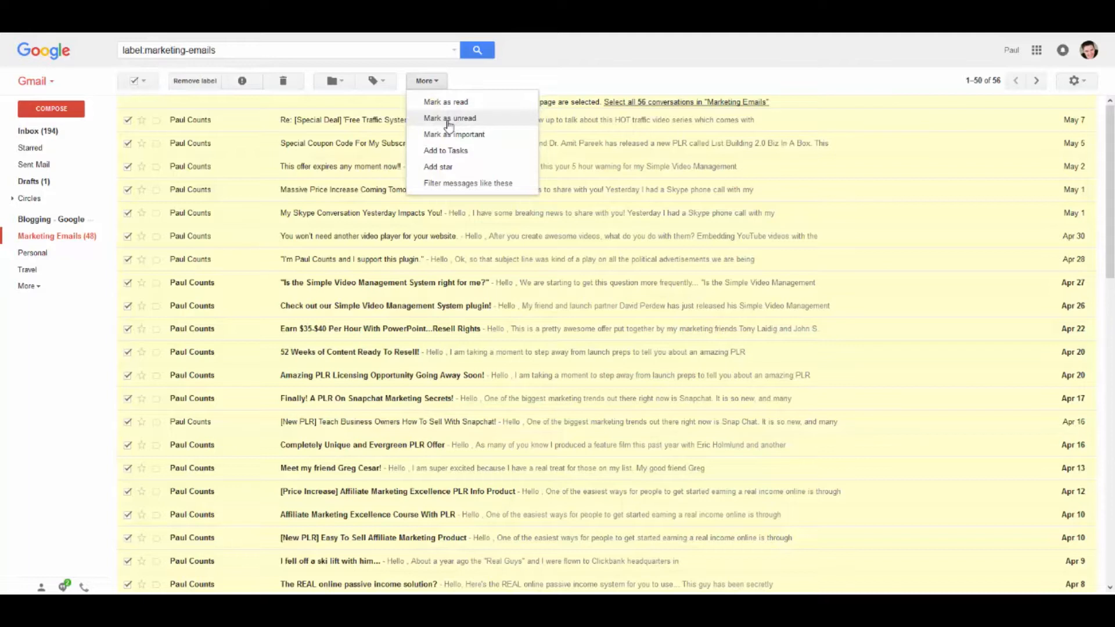
left_click(449, 120)
left_click(436, 82)
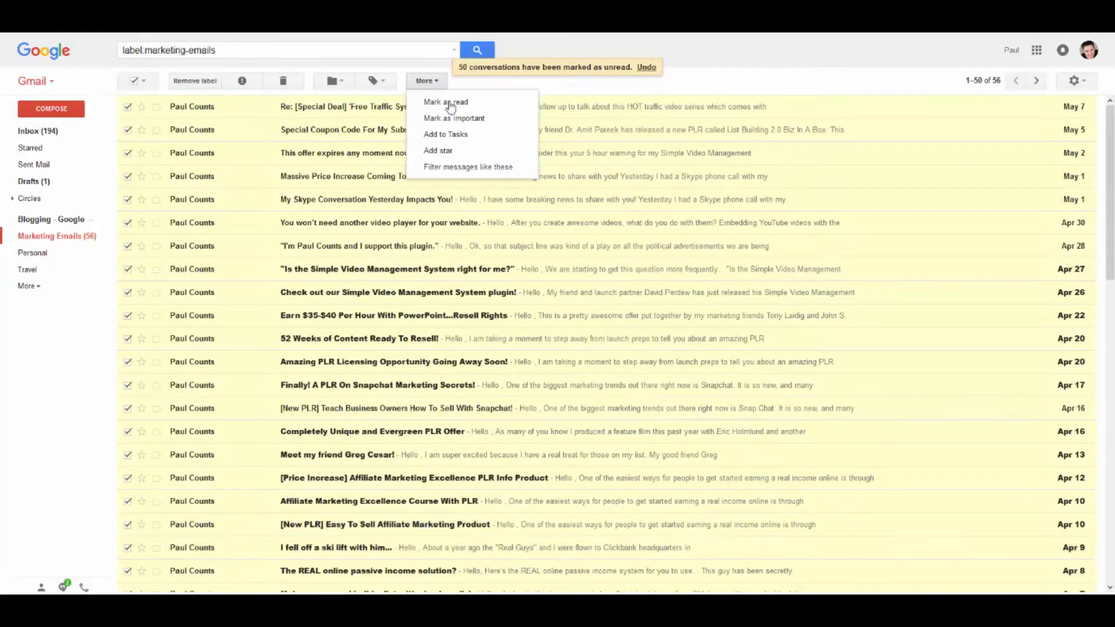
left_click(448, 102)
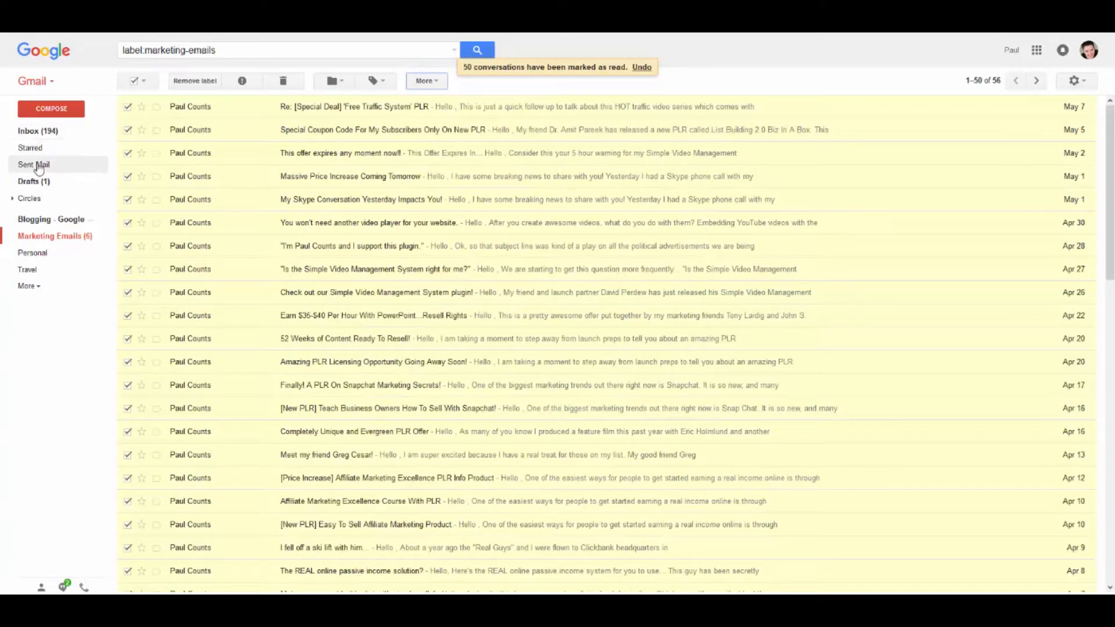
Return to the inbox and move the next two full pages of conversations to Marketing Emails, one page at a time.
left_click(37, 130)
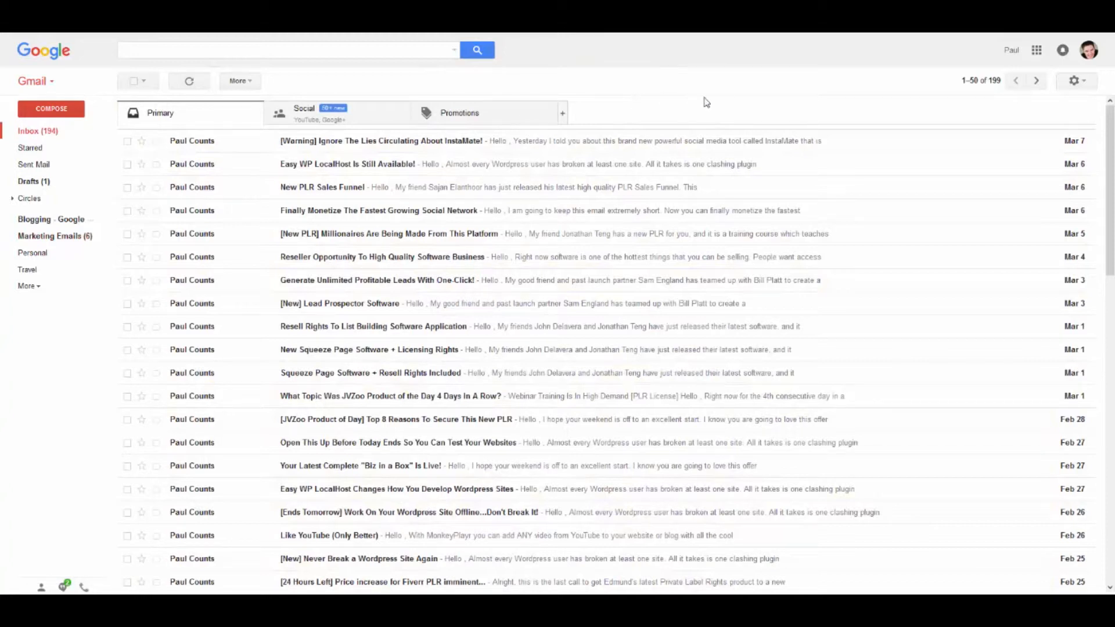
left_click(134, 81)
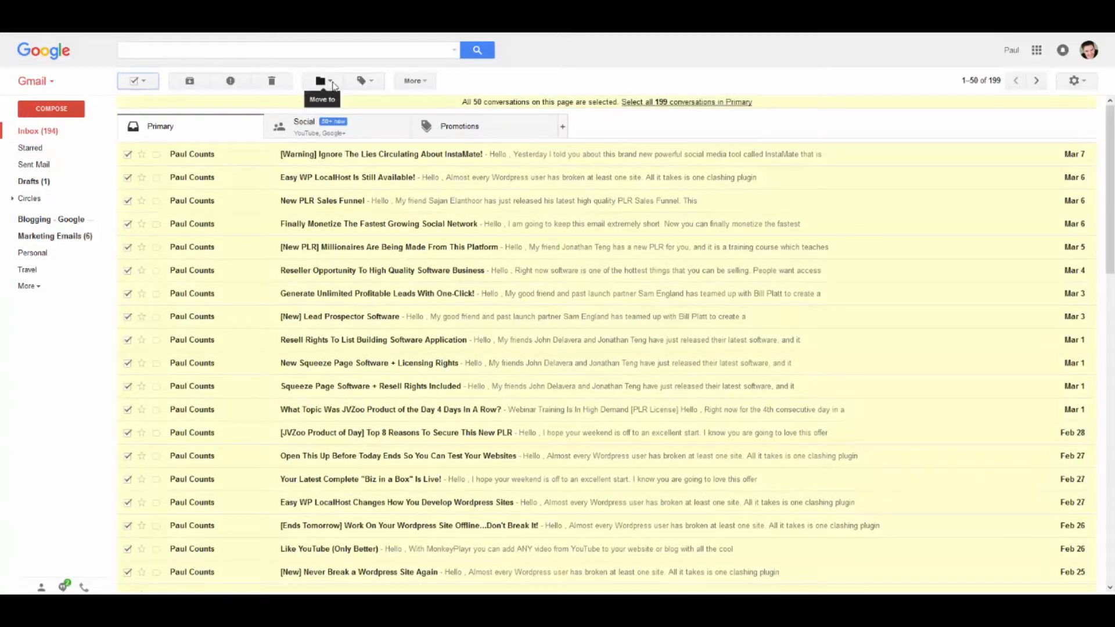
left_click(337, 85)
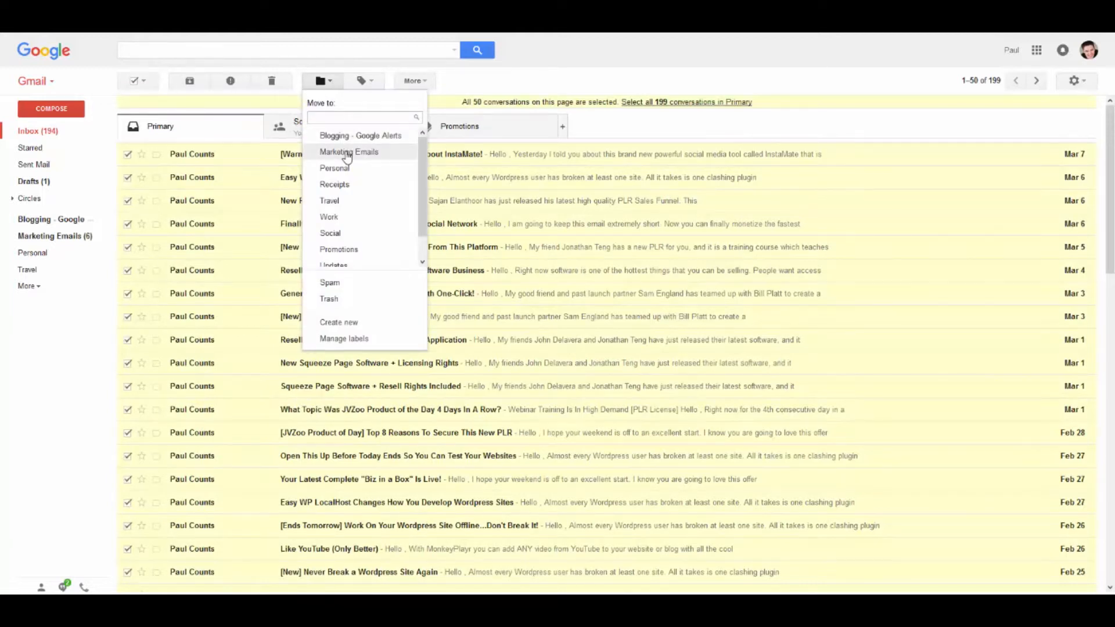
left_click(347, 154)
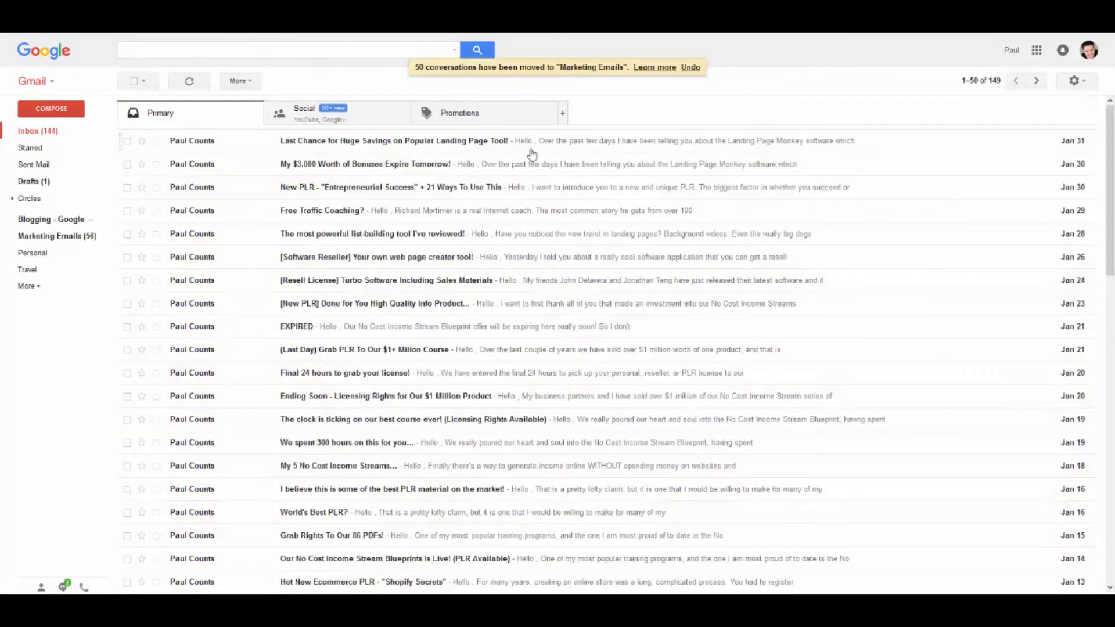
left_click(134, 81)
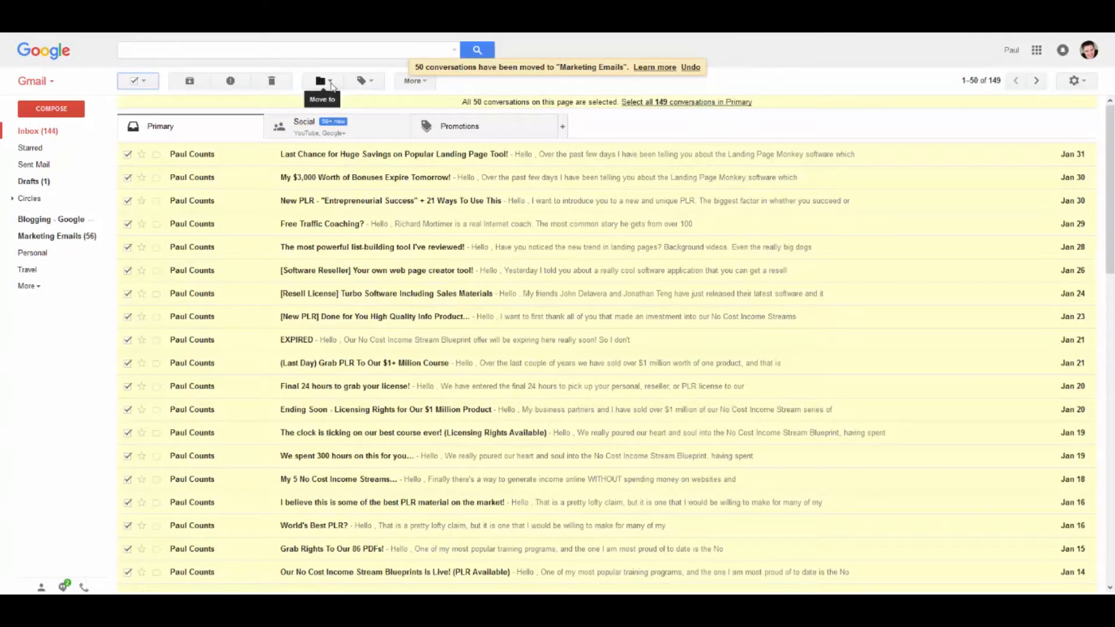
left_click(332, 86)
left_click(343, 150)
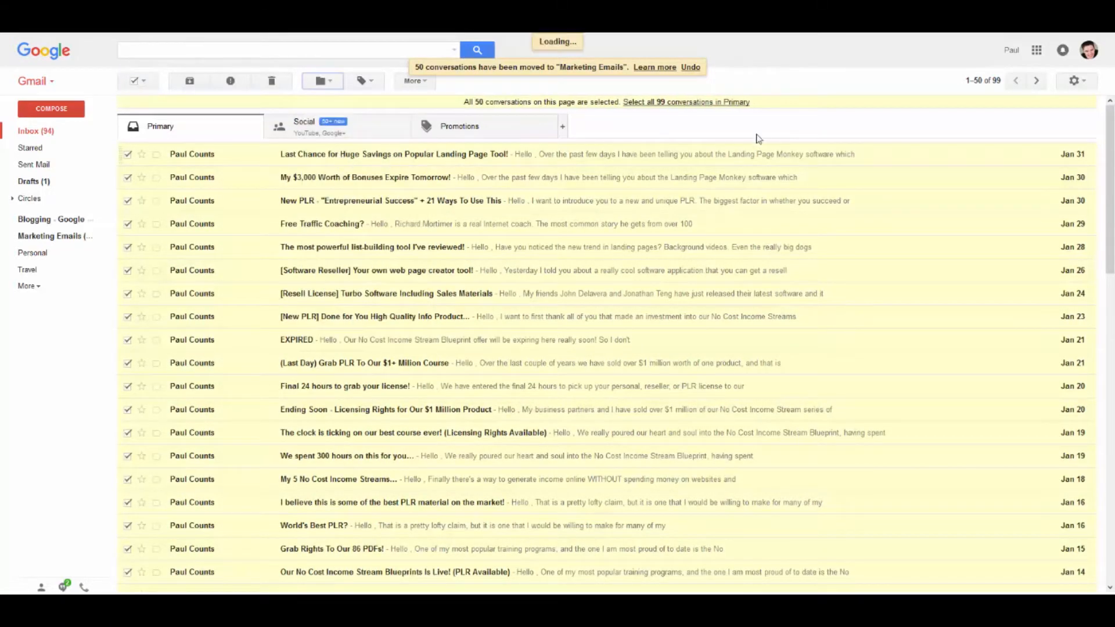
Move the "My personal video review of Instant Product Engine! (Bonuses Expire Soon!)" conversation to a new label named Blogging Content.
scroll(400, 299, "down", 2)
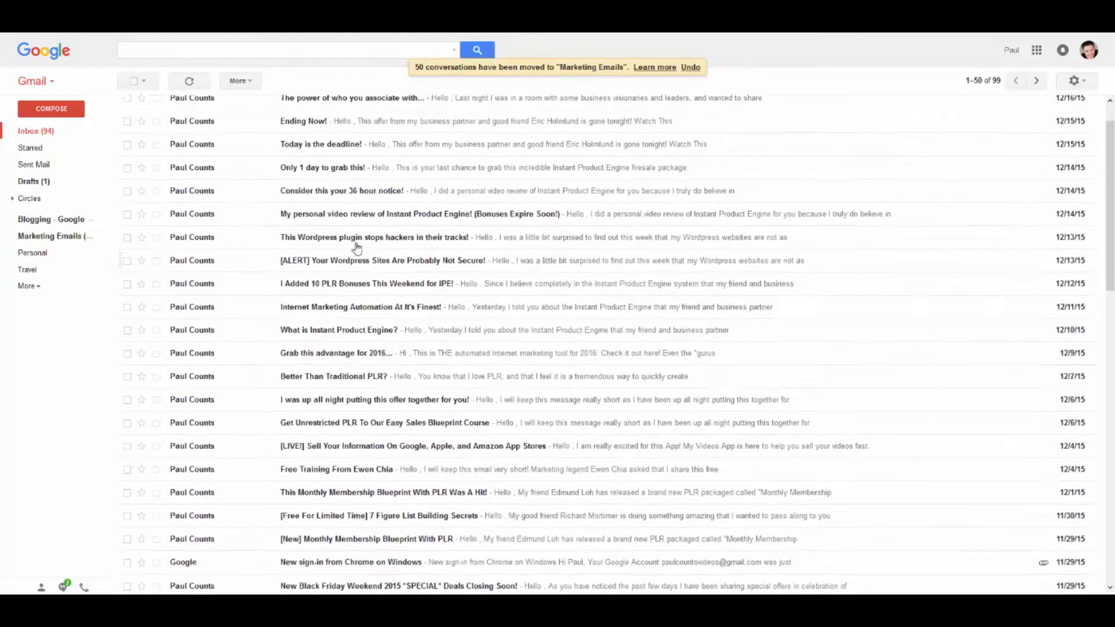
left_click(127, 191)
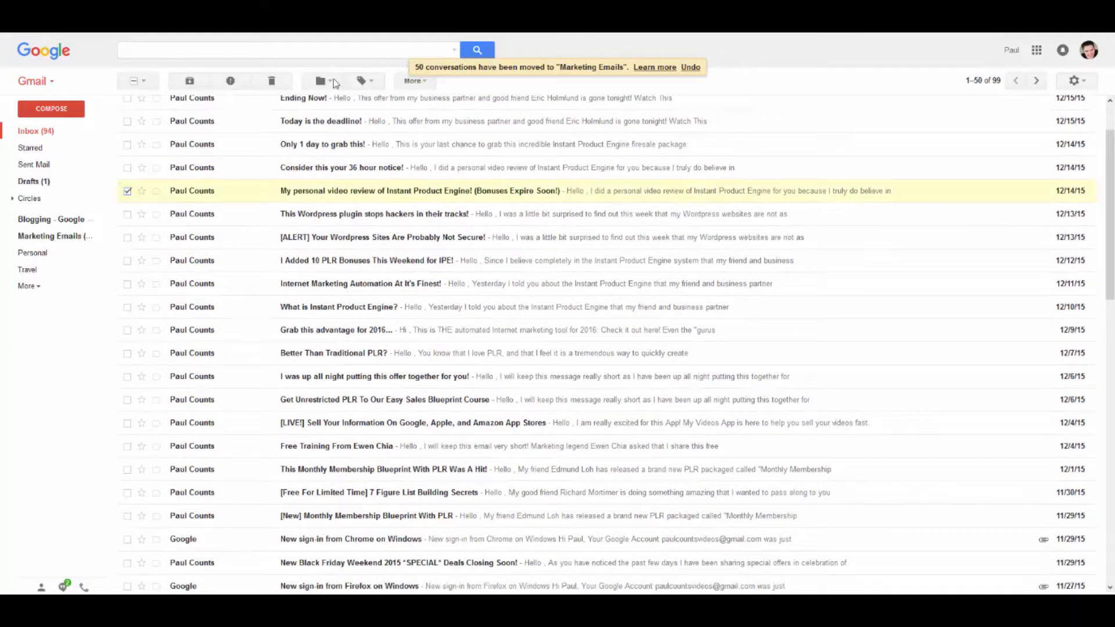
left_click(333, 82)
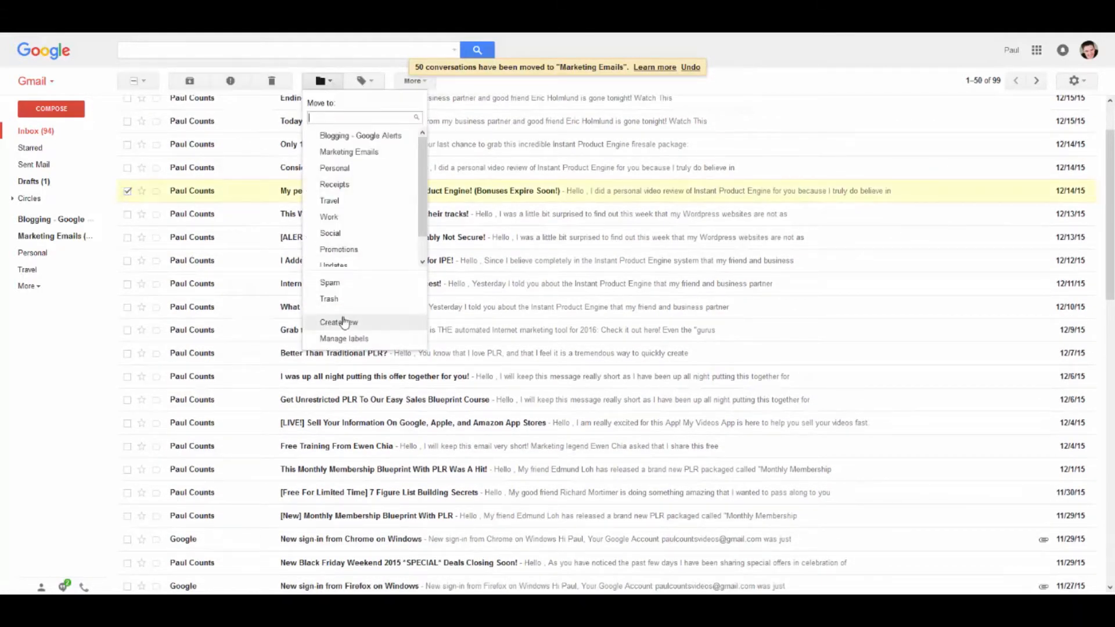
left_click(340, 323)
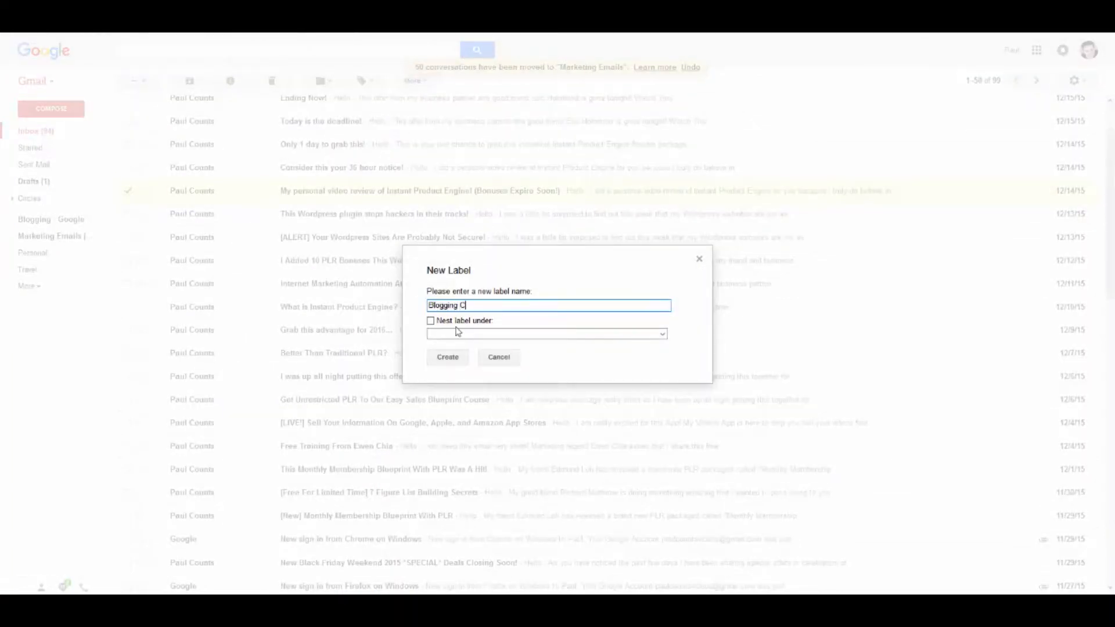
left_click(449, 357)
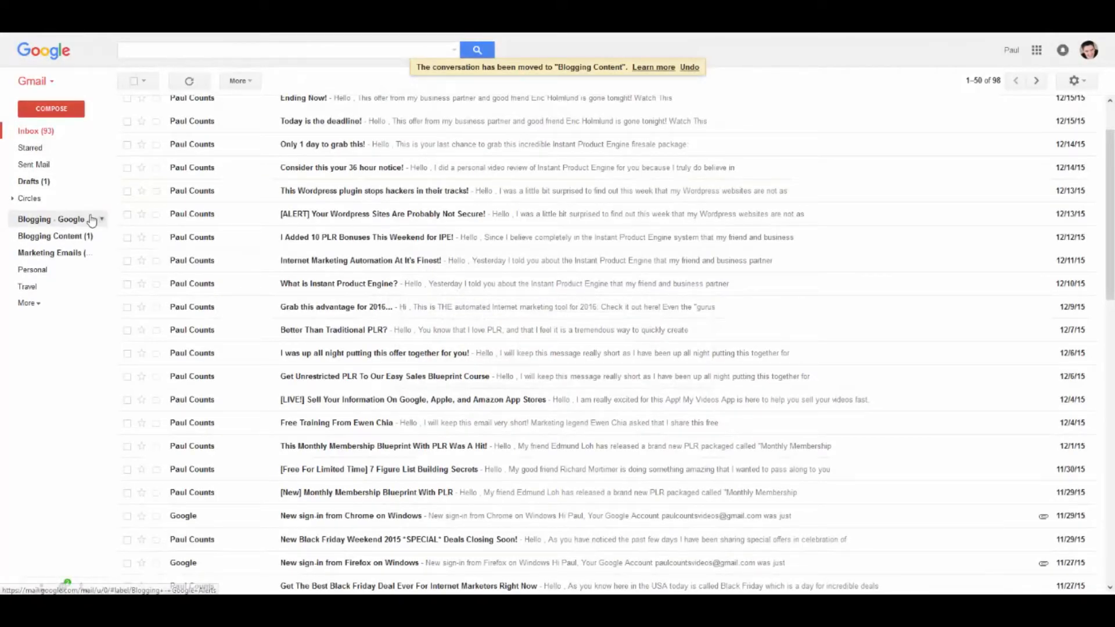
Look inside the Circles group, collapse it again and show the remaining hidden labels in the label list.
left_click(12, 200)
left_click(12, 200)
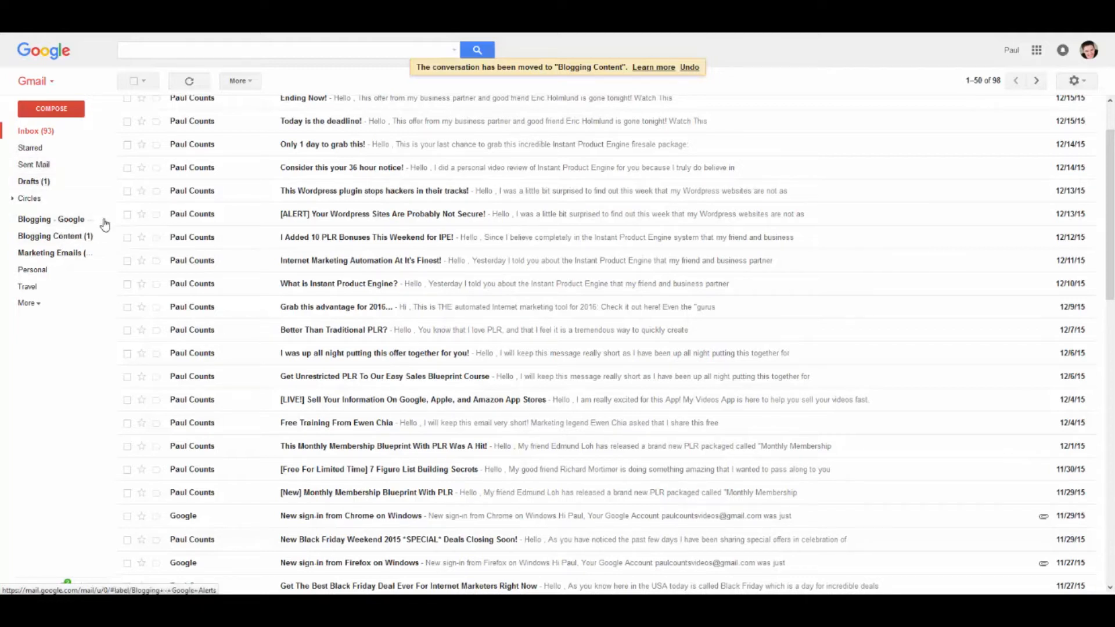
left_click(37, 306)
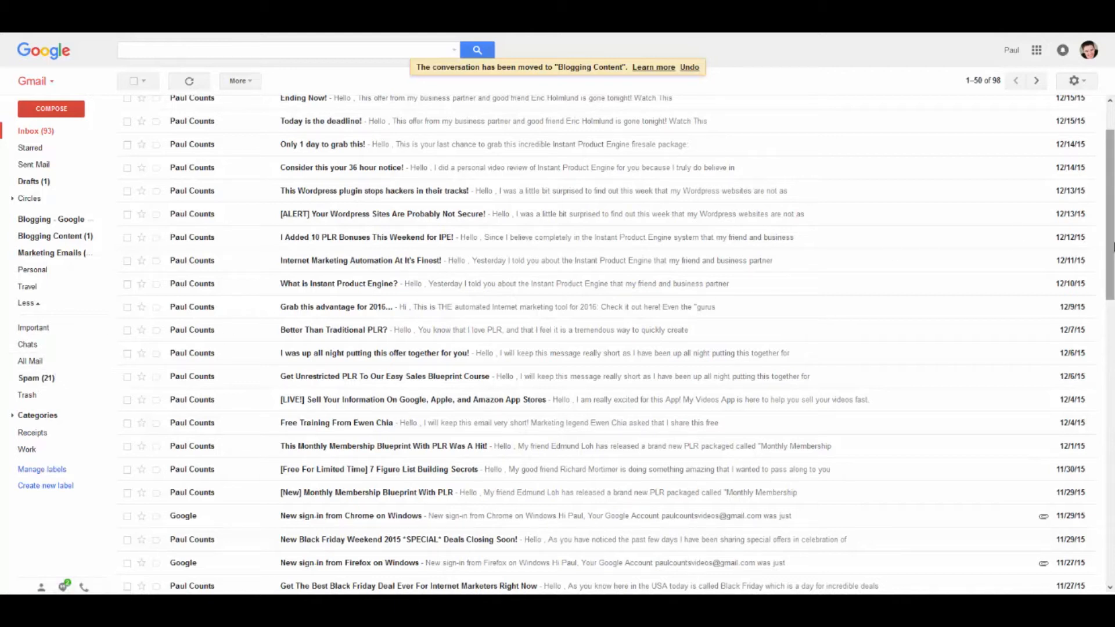
Look through the Social and Promotions categories of the inbox and return to the Primary conversations.
scroll(1081, 248, "up", 2)
left_click(369, 121)
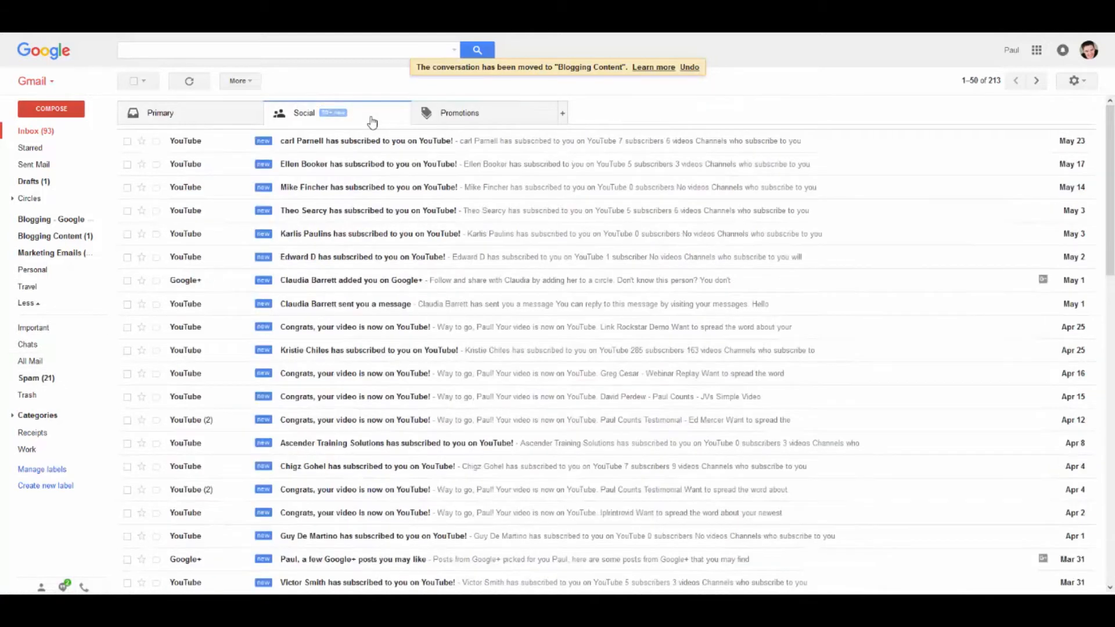
left_click(167, 114)
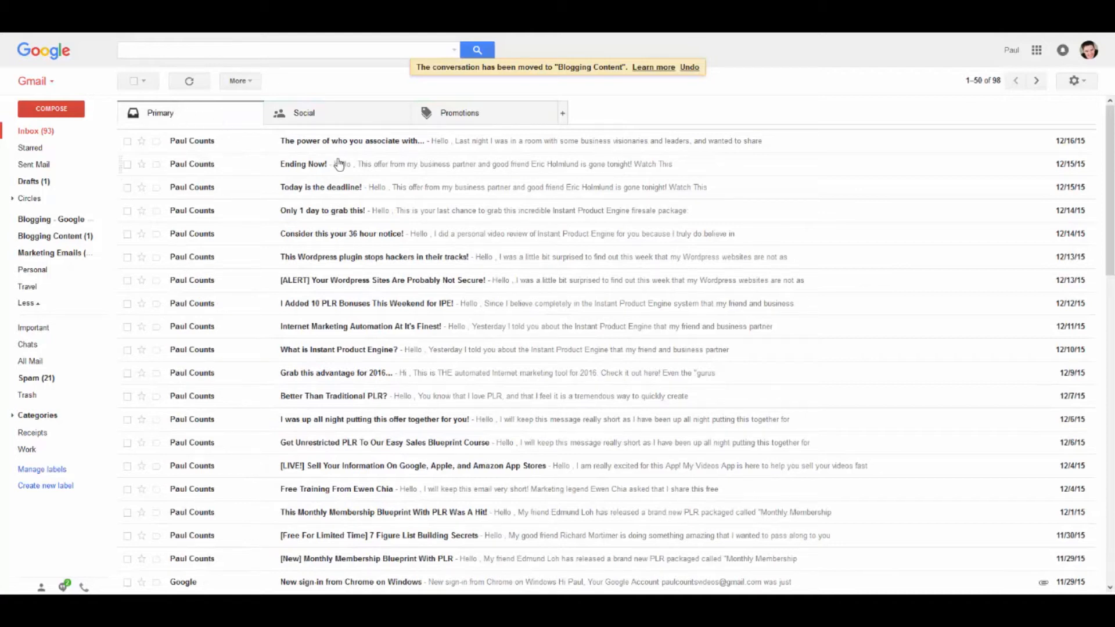
left_click(357, 115)
left_click(511, 120)
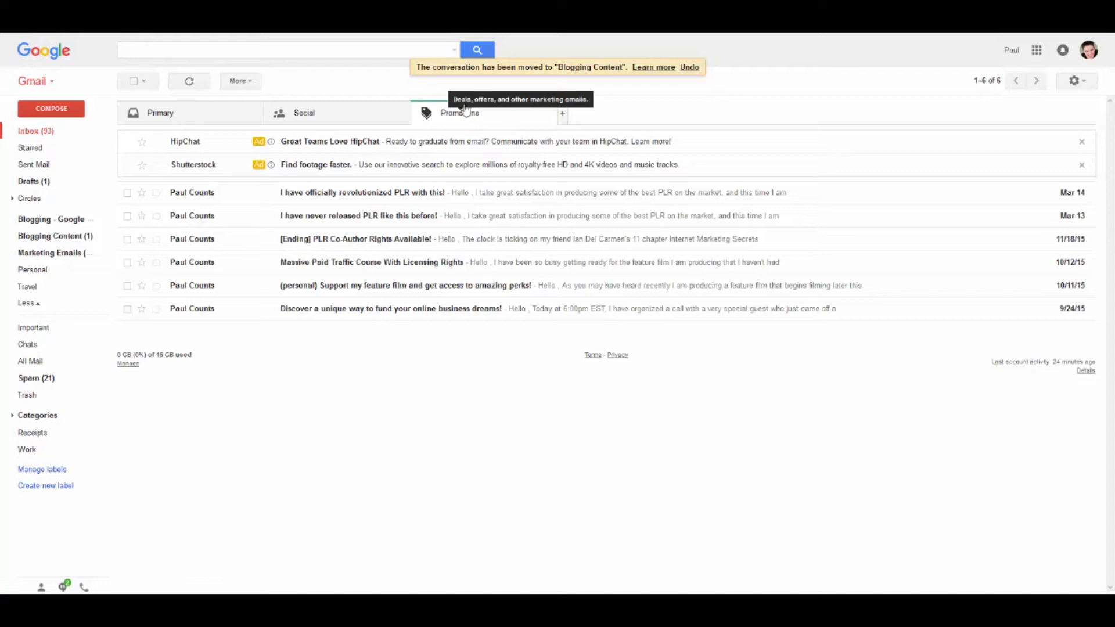
left_click(41, 130)
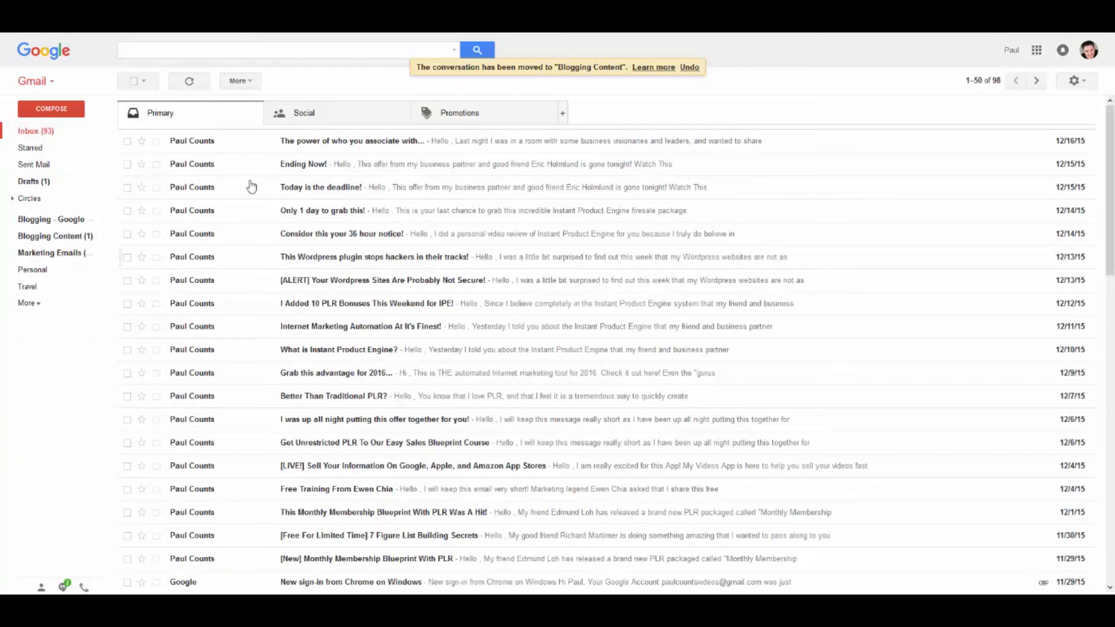
Move the "The power of who you associate with..." conversation from the Primary inbox to the Marketing Emails label.
left_click(127, 141)
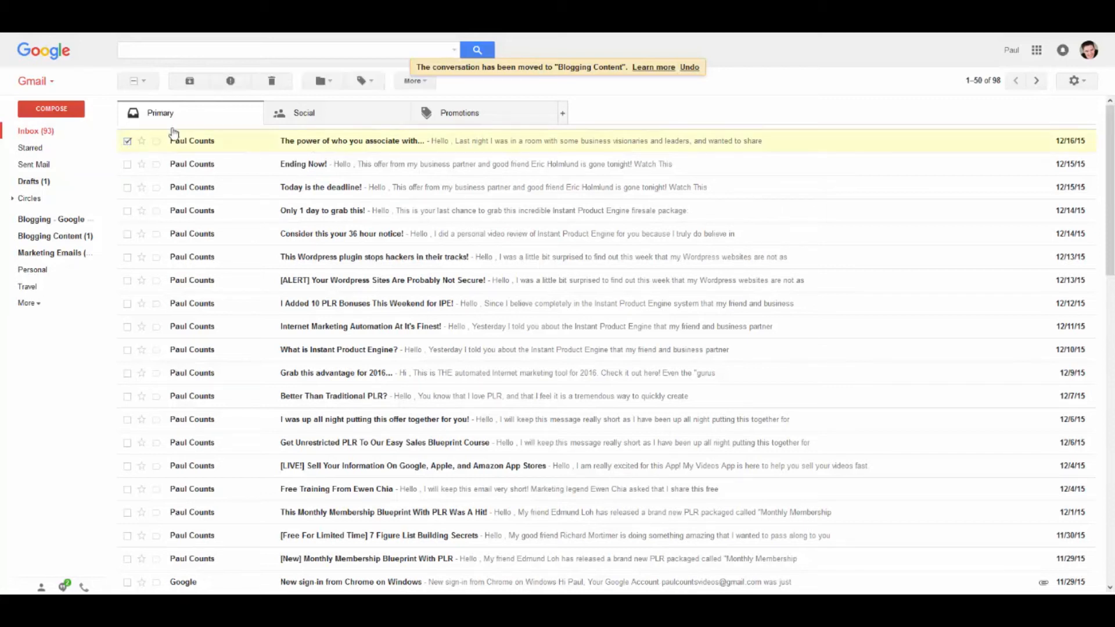
left_click(321, 81)
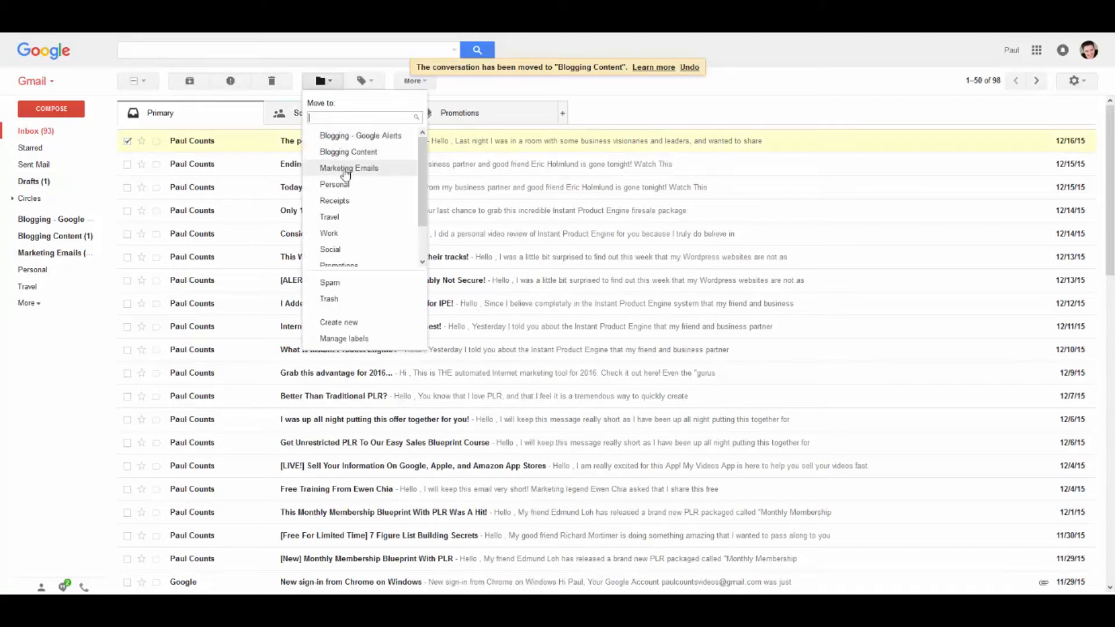
mouse_move(422, 168)
left_mouse_down()
mouse_move(419, 211)
mouse_move(423, 157)
left_mouse_up()
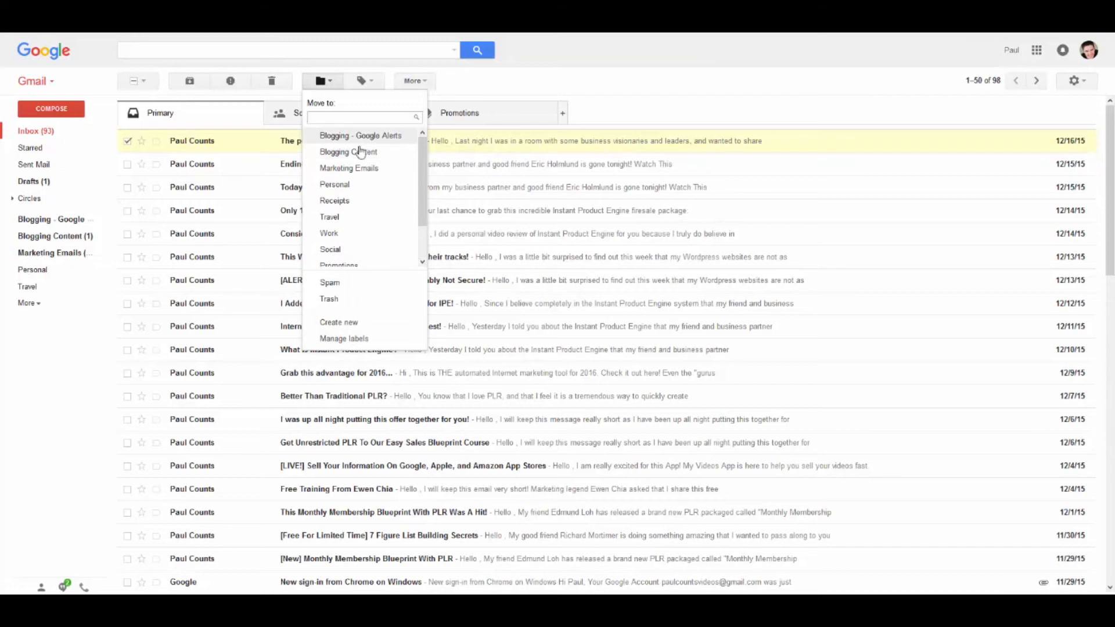
left_click(352, 169)
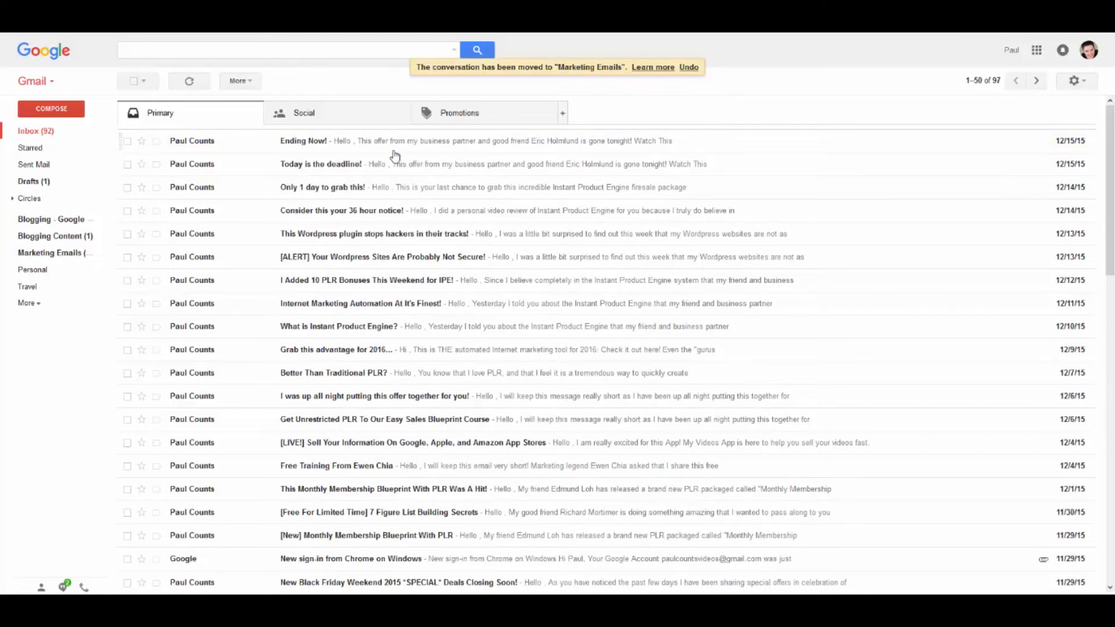